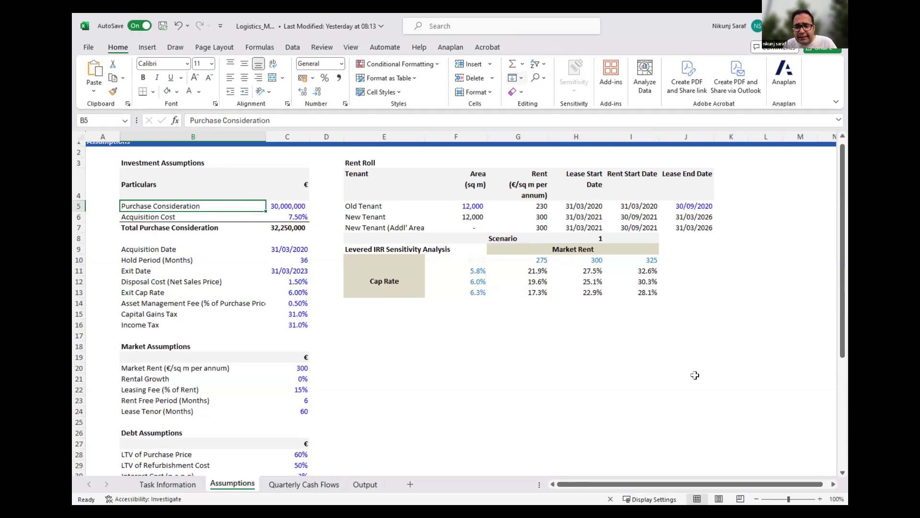
Review the Rent Roll table on the Assumptions sheet, from the tenant headers through all three tenant rows, ending on the Old Tenant's lease end date
scroll(695, 374, "right", 3)
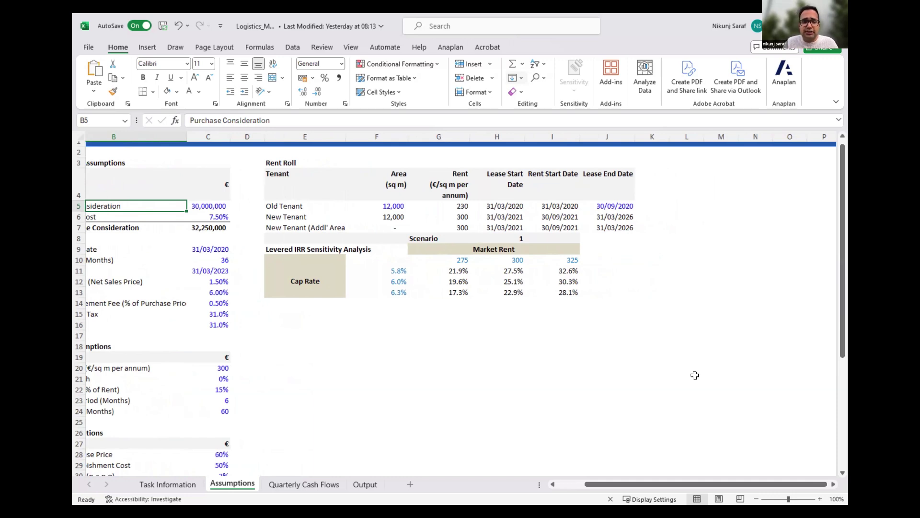
left_click_drag(284, 170, 460, 218)
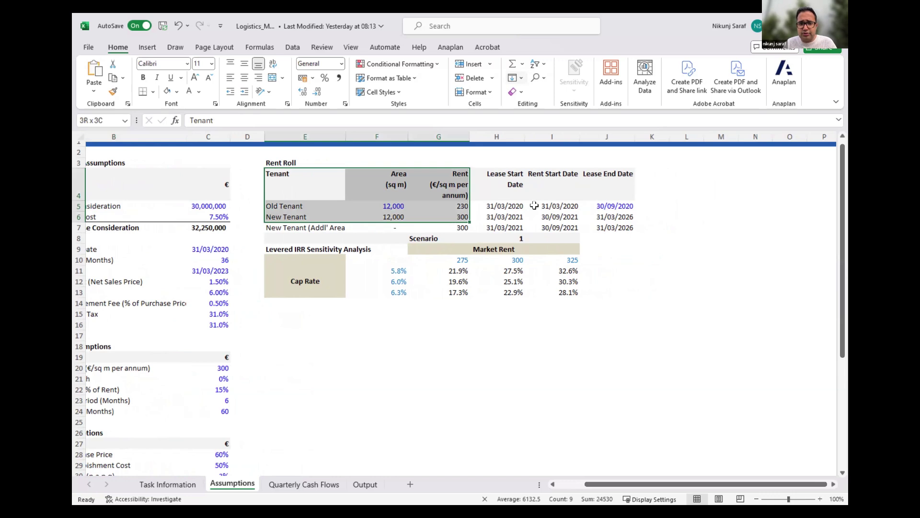
left_click_drag(534, 205, 605, 229)
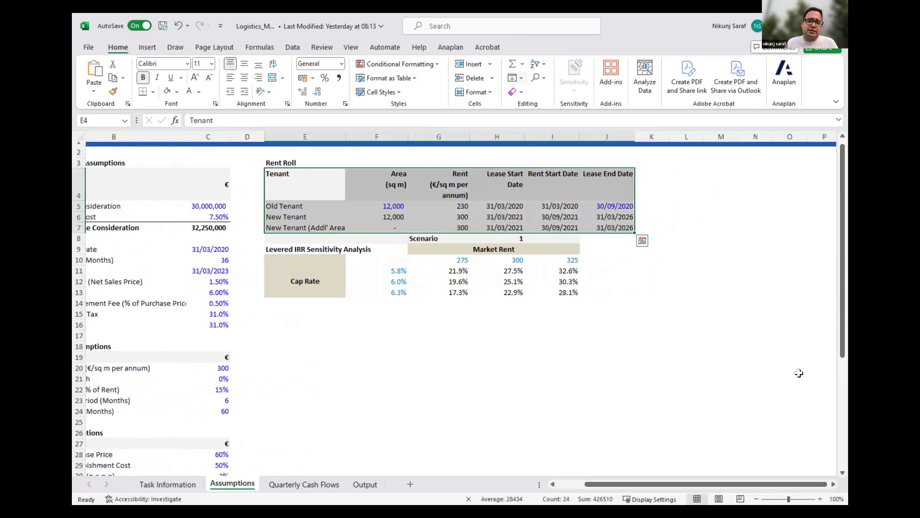
key("shift+Down")
key("shift+Up")
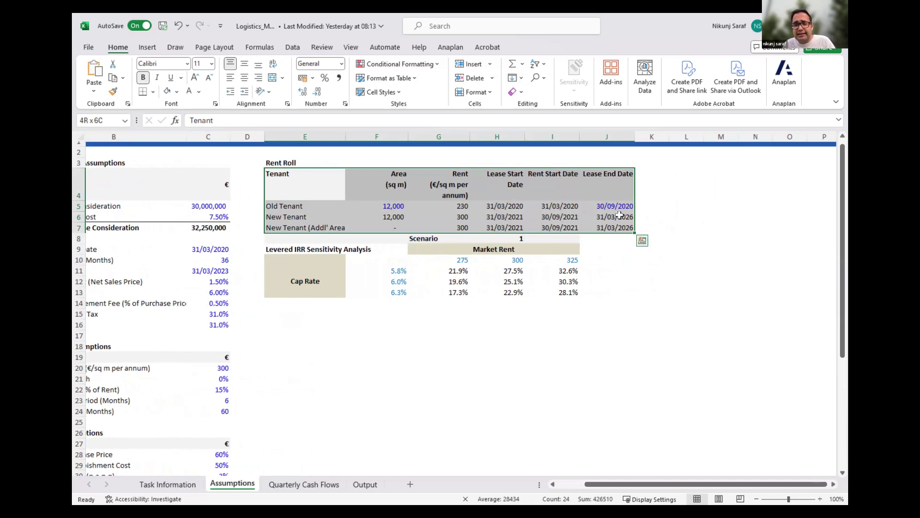
left_click(619, 215)
key("Up")
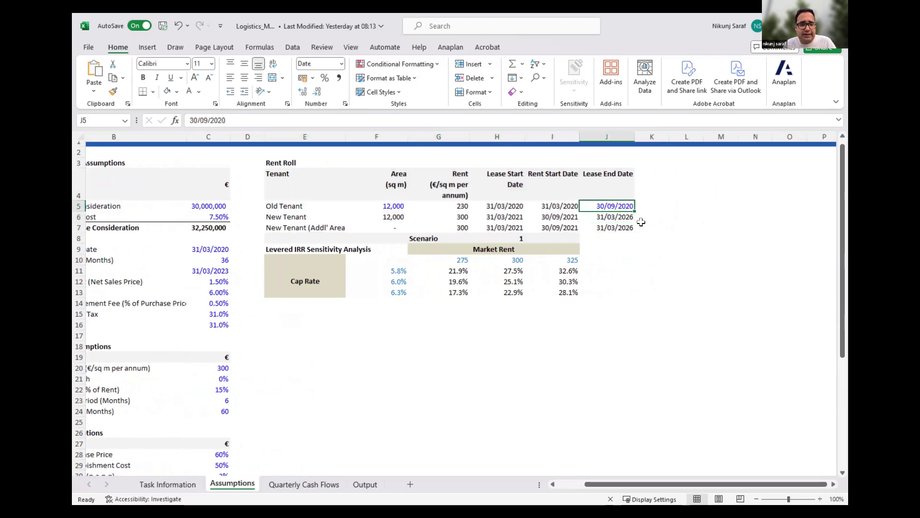
Check the Acquisition Date entry in the Investment Assumptions block
scroll(368, 228, "left", 3)
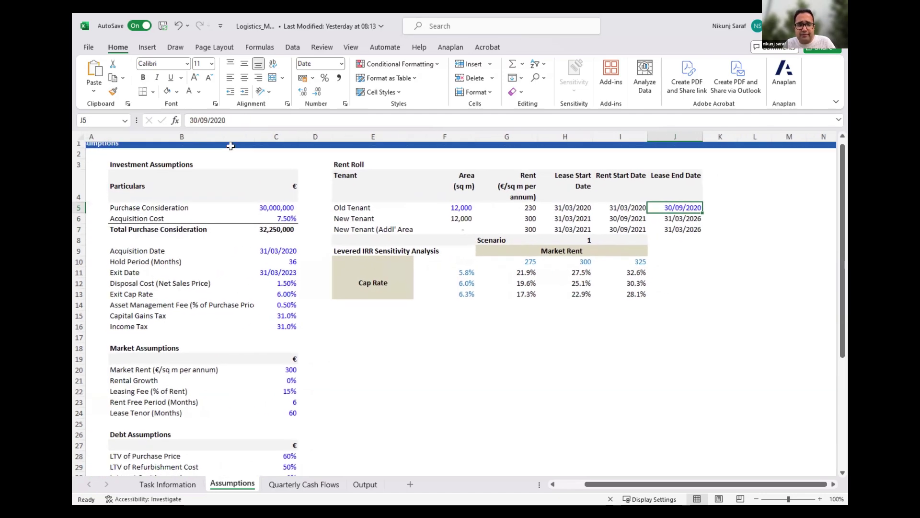
left_click_drag(244, 252, 265, 244)
left_click(265, 242)
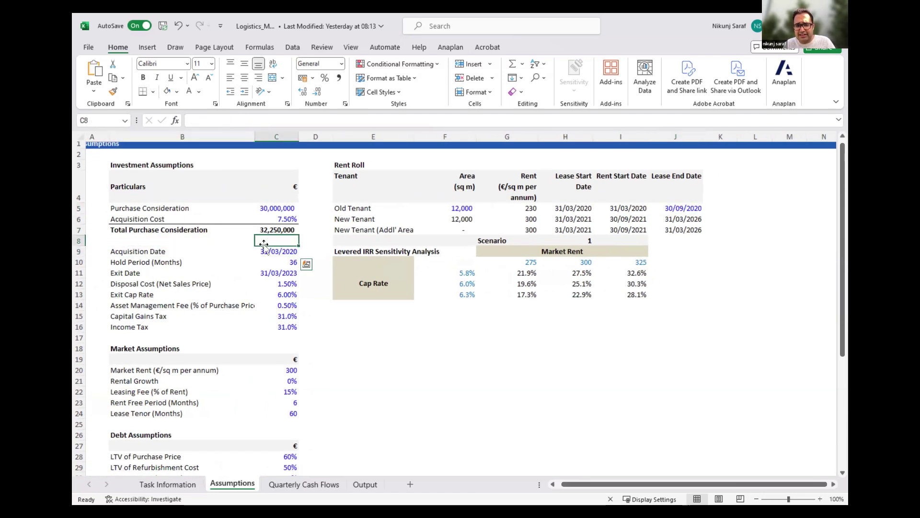
key("ctrl+Down")
key("ctrl+Down")
left_click(285, 259)
left_click(281, 252)
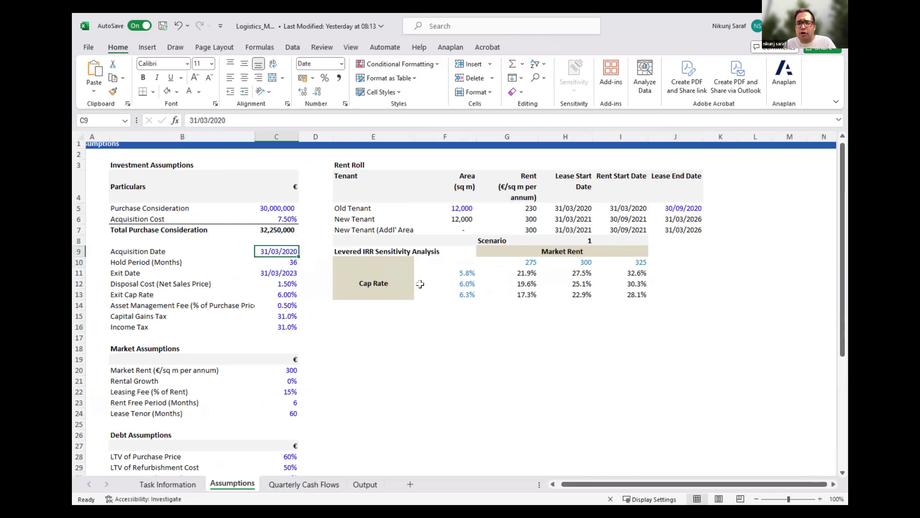
Inspect the New Tenant's area and rent cells in the Rent Roll, and return to the Old Tenant label
scroll(420, 283, "right", 3)
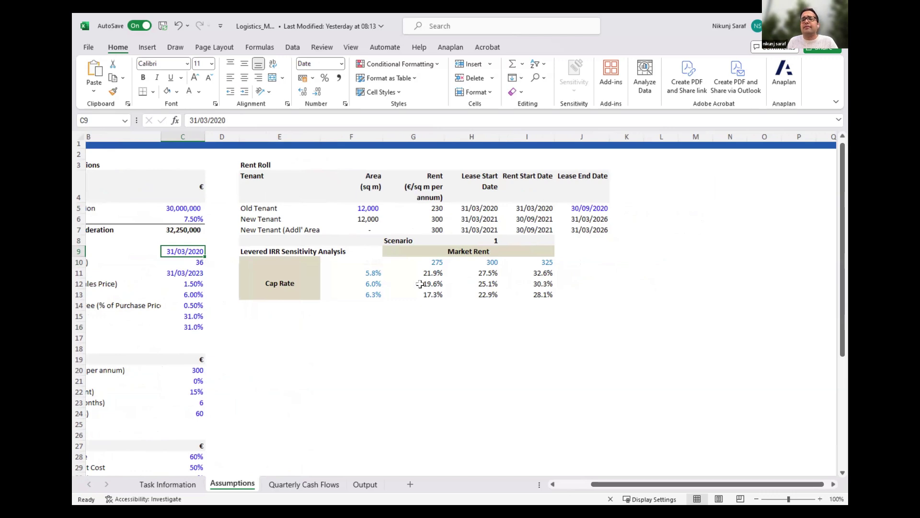
left_click(363, 219)
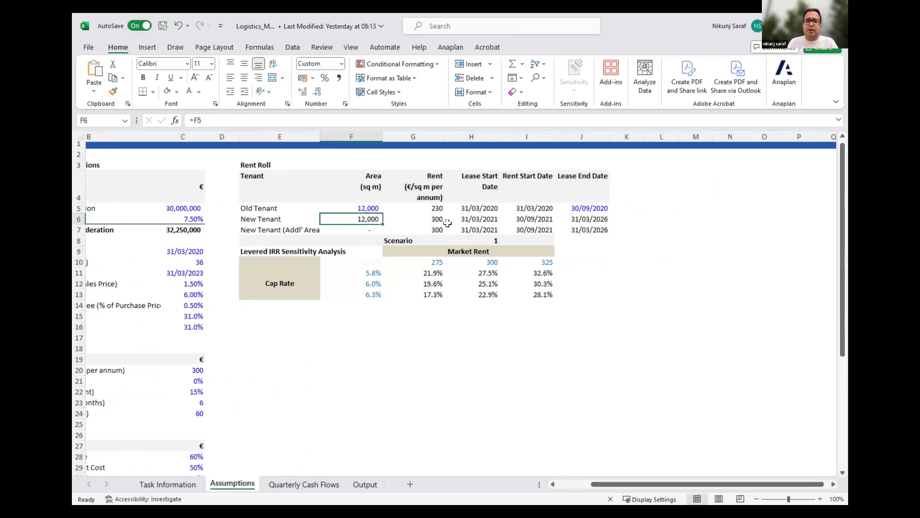
key("Right")
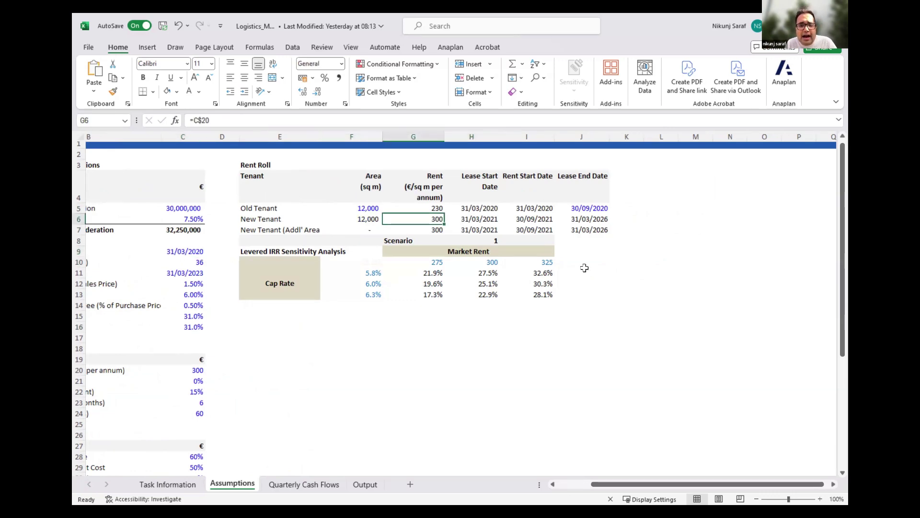
key("Left")
key("Left")
key("Left")
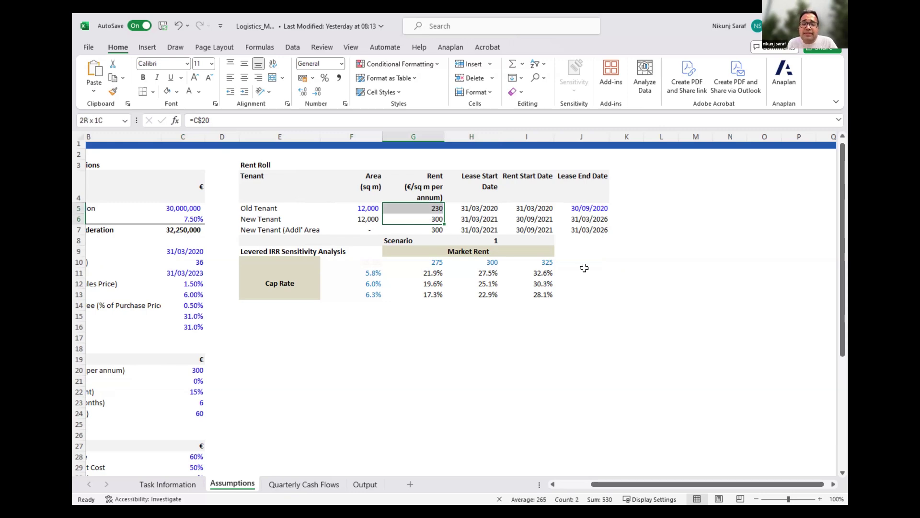
key("Right")
key("Up")
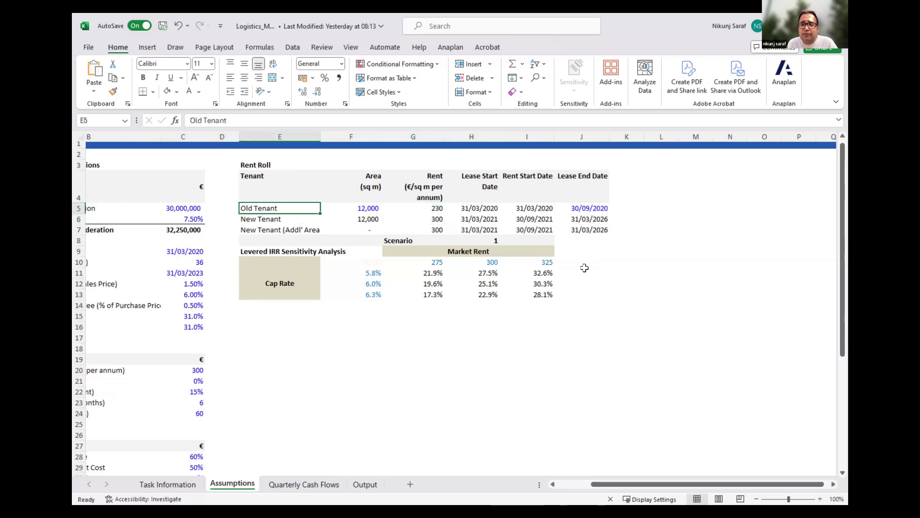
Select the Old Tenant and New Tenant rows of the Rent Roll across all columns up to Lease End Date
key("shift+Down")
key("shift+Right")
key("shift+Right")
key("shift+Right")
key("shift+Right")
key("shift+Right")
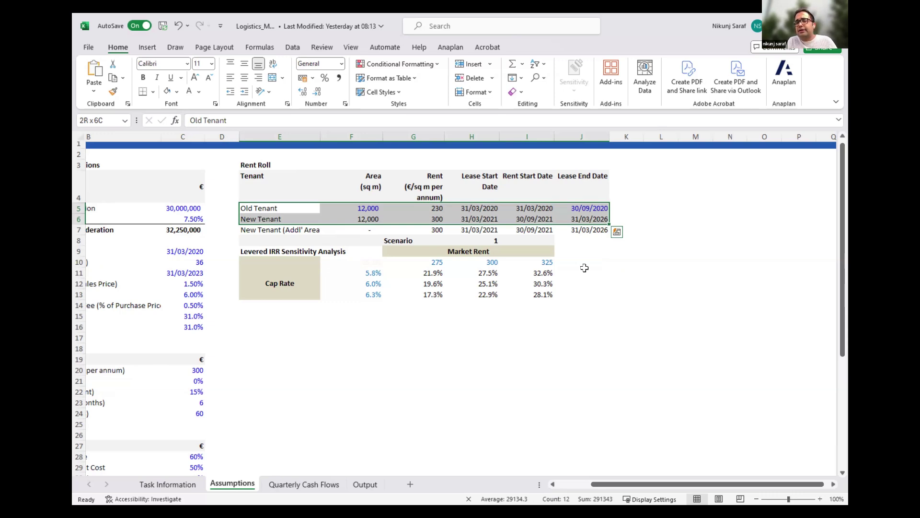
On the Quarterly Cash Flows sheet, select the whole Area Statement (Lease Start Date) block, from its date header through the New Tenant (Addl' Area) row
left_click(310, 483)
scroll(329, 390, "down", 2)
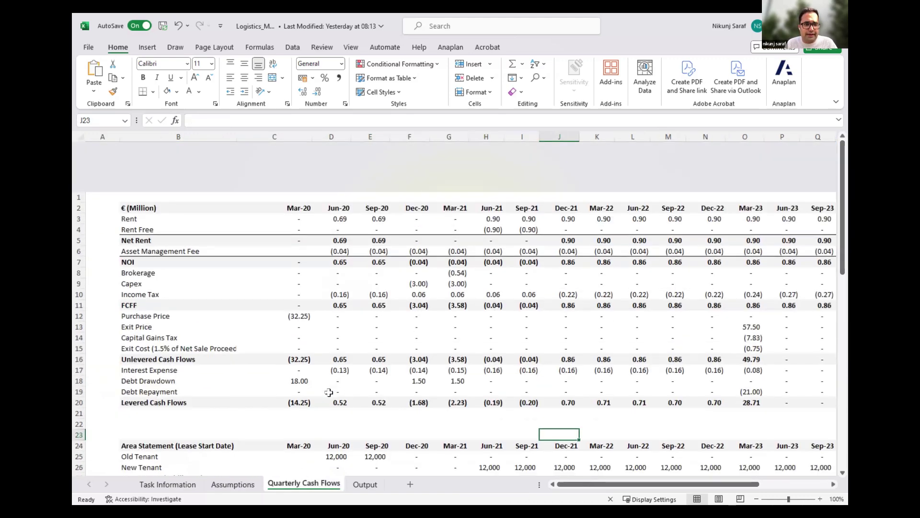
scroll(329, 393, "down", 4)
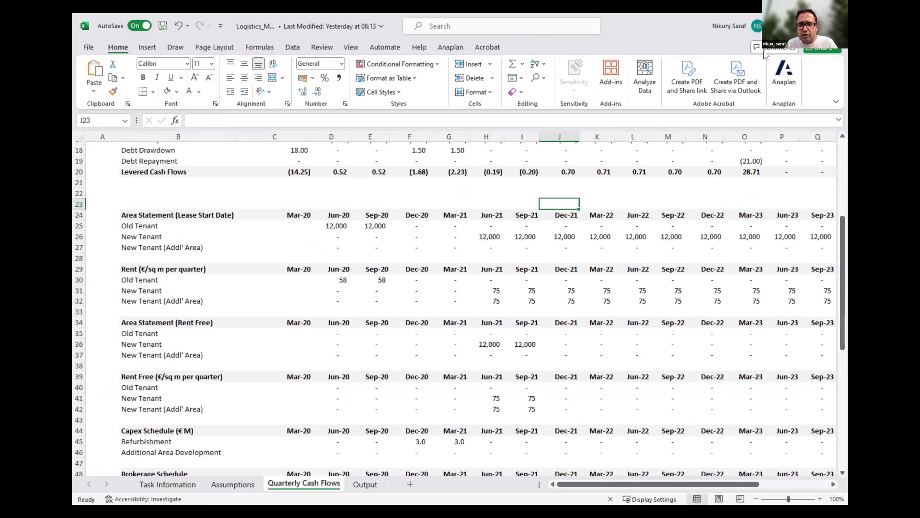
left_click(311, 202)
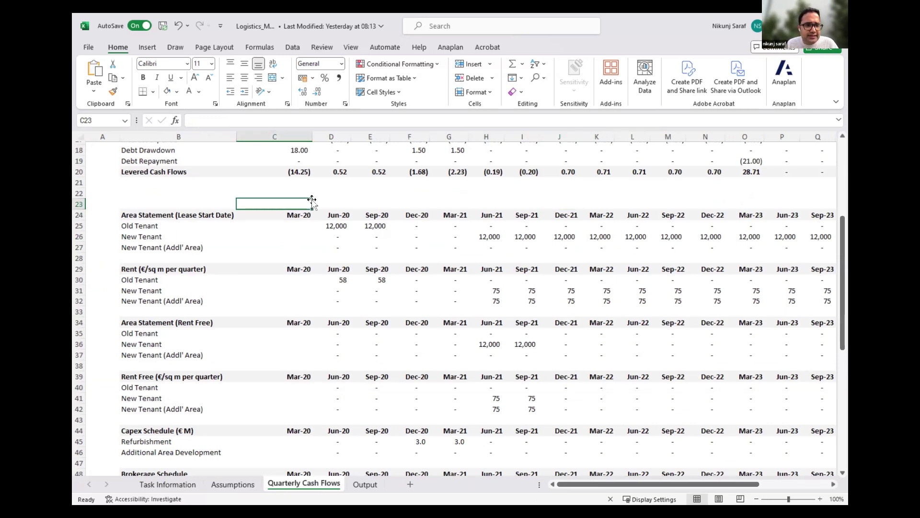
left_click(146, 214)
key("shift+Right")
key("shift+Right")
key("shift+Right")
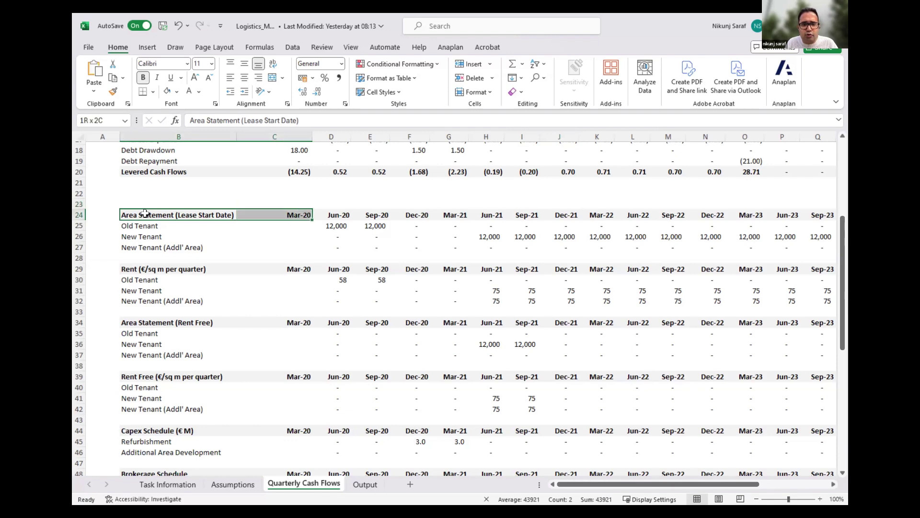
key("shift+Right")
key("shift+Right")
key("shift+Right")
key("shift+Right")
key("shift+Right")
key("shift+Right")
key("shift+Right")
key("shift+Right")
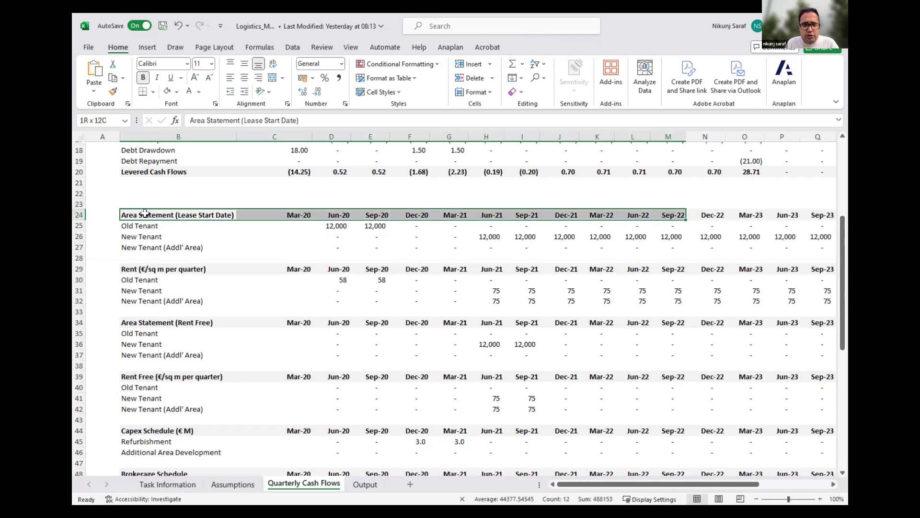
key("shift+Right")
key("shift+Right")
key("shift+Right")
key("shift+Right")
key("shift+Right")
key("shift+Right")
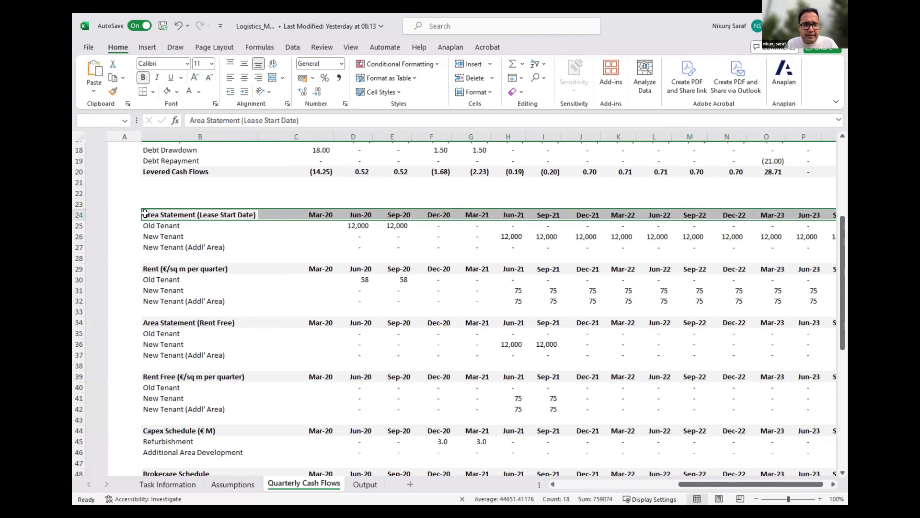
key("shift+Down")
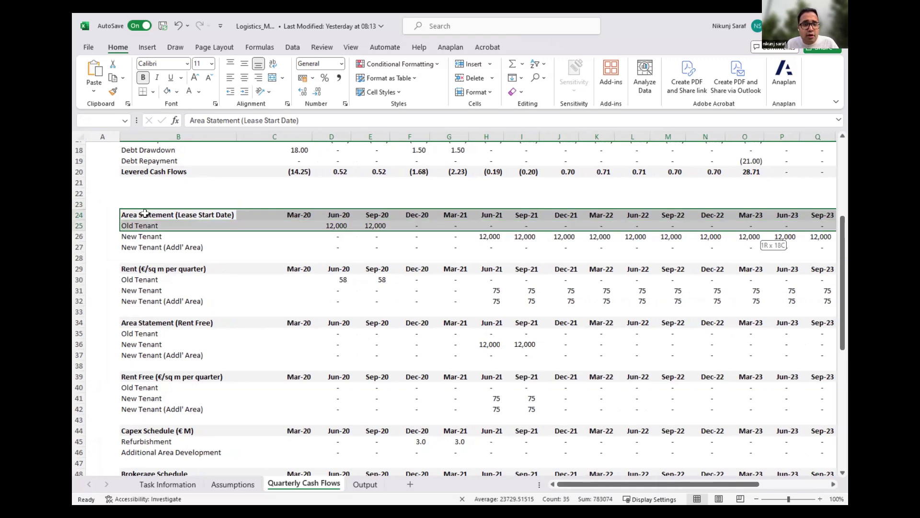
key("shift+Down")
key("shift+Down")
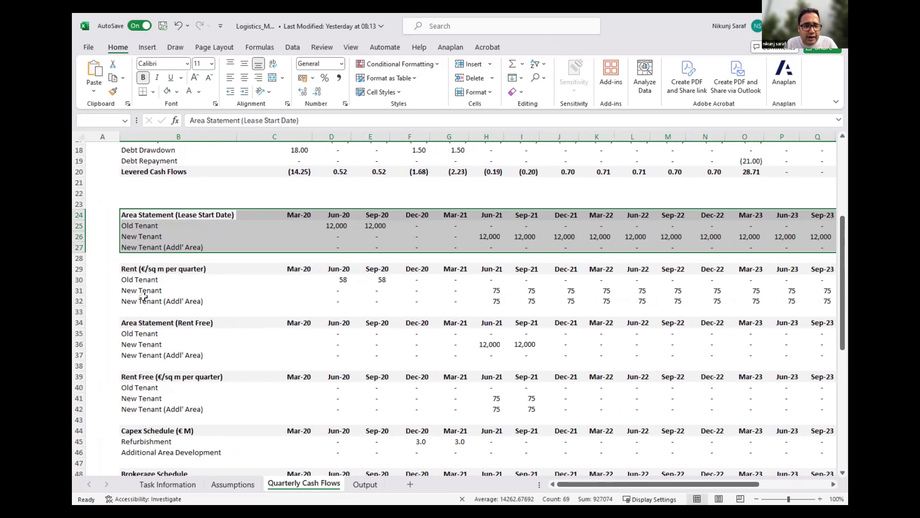
Add the tenant labels of the Rent (€/sq m per quarter) block to the selection to review that schedule
left_click_drag(140, 280, 140, 312)
scroll(172, 393, "down", 1)
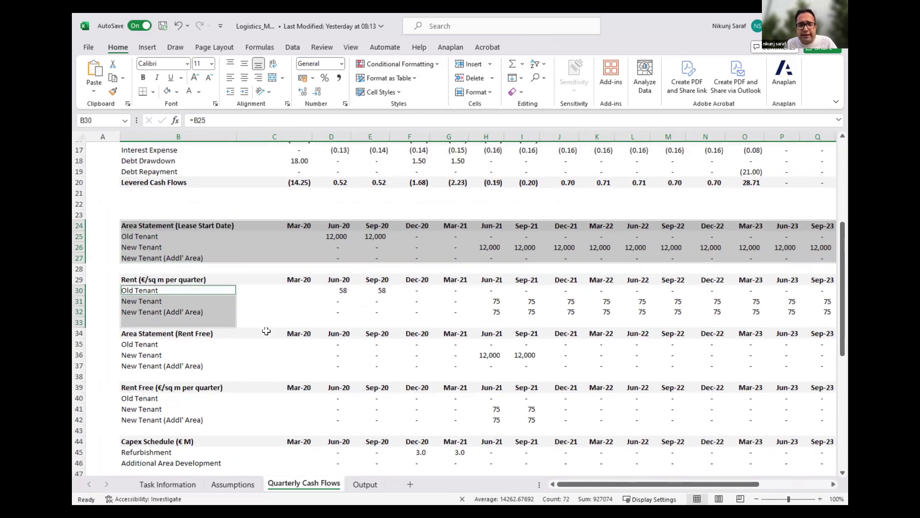
scroll(267, 329, "up", 1)
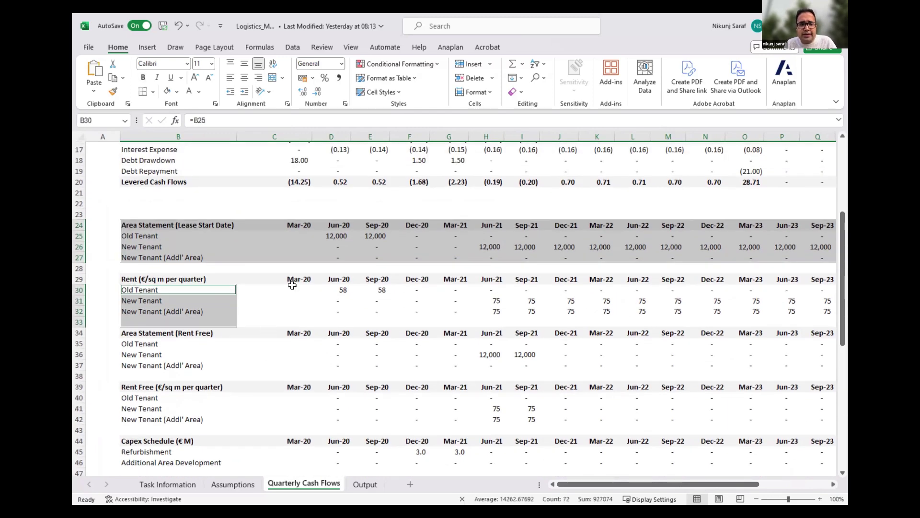
Inspect the Jun-20 Old Tenant area formula in D25 and trace its first condition to the lease end date in Assumptions cell J5
left_click(331, 237)
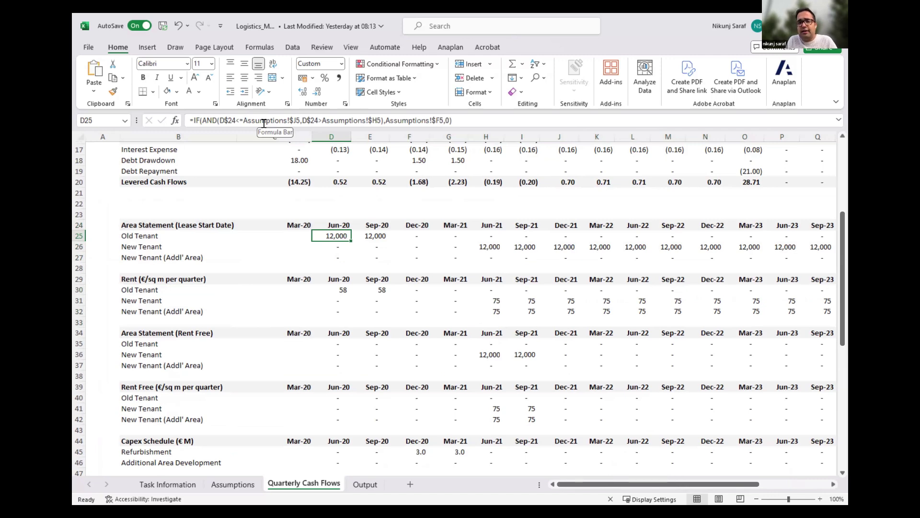
left_click(228, 120)
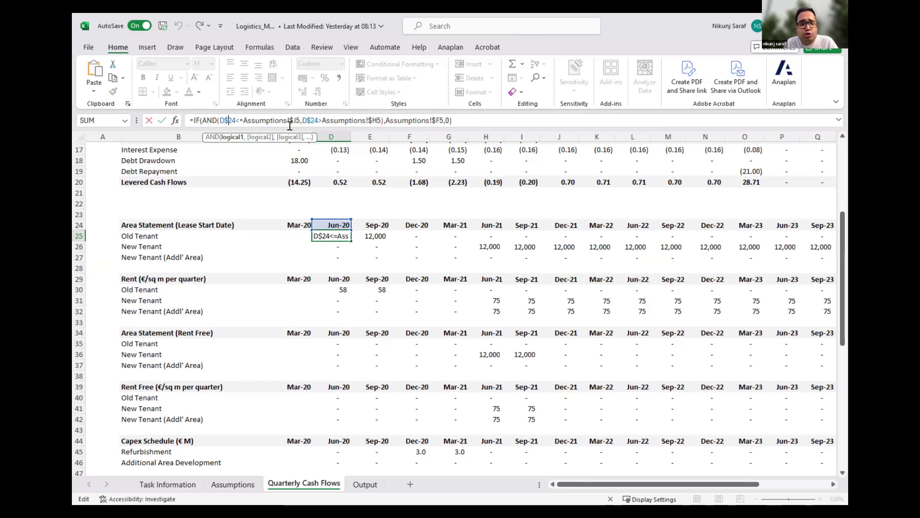
key("Escape")
left_click(232, 484)
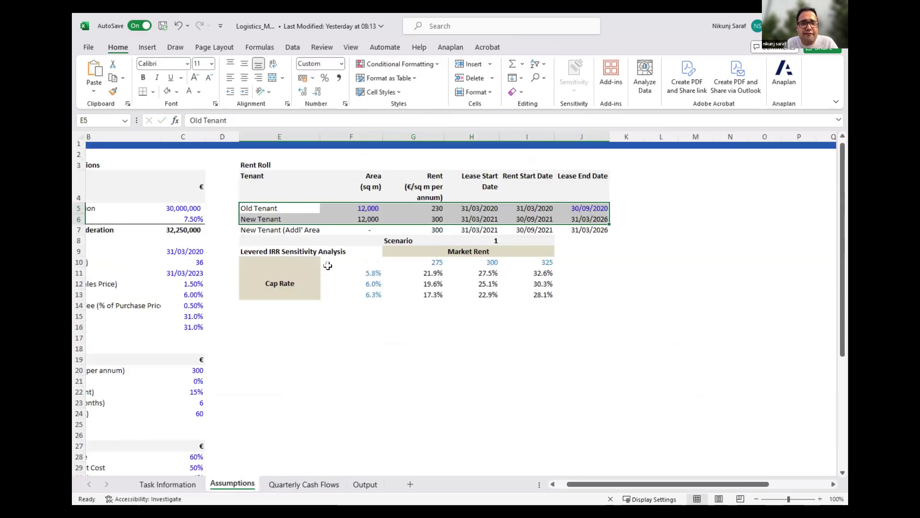
left_click(509, 177)
left_click(592, 211)
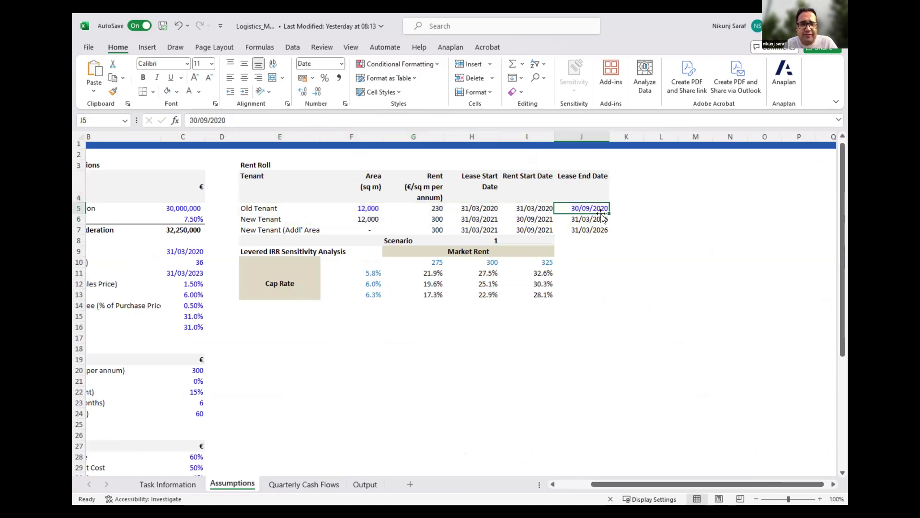
Return to the D25 area formula and trace its second condition to the Old Tenant's lease start date in Assumptions cell H5
left_click(296, 486)
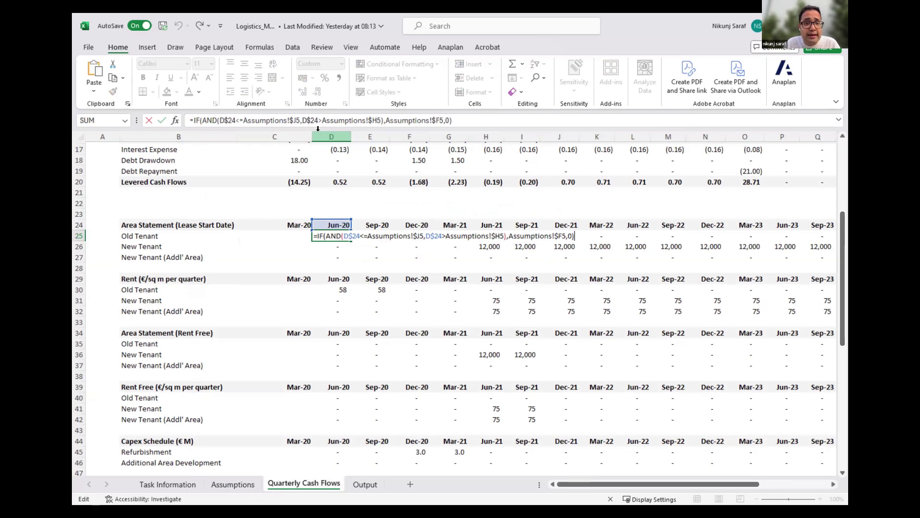
key("ctrl+Return")
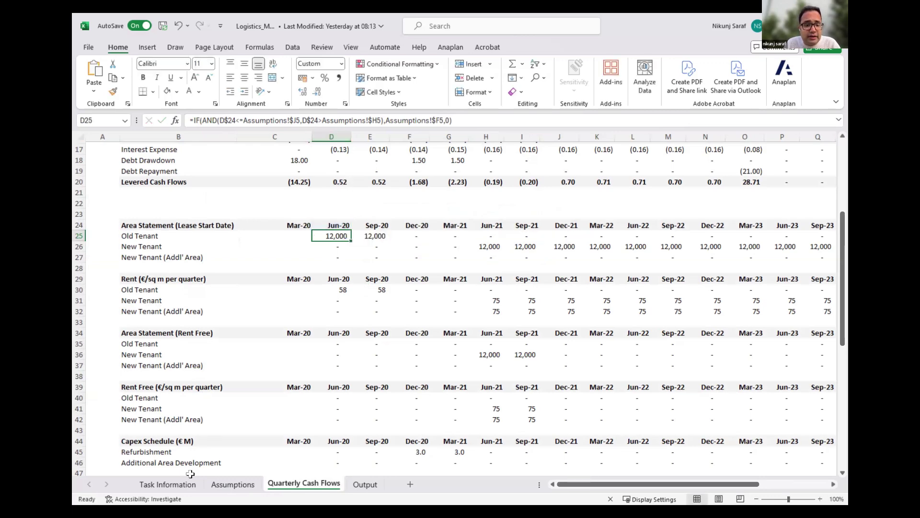
left_click(230, 485)
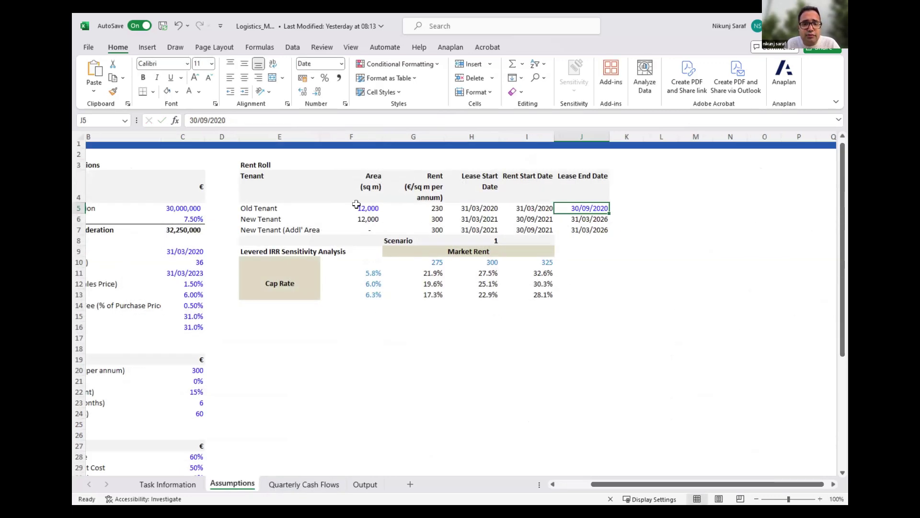
scroll(356, 204, "left", 1)
left_click(513, 200)
left_click(507, 208)
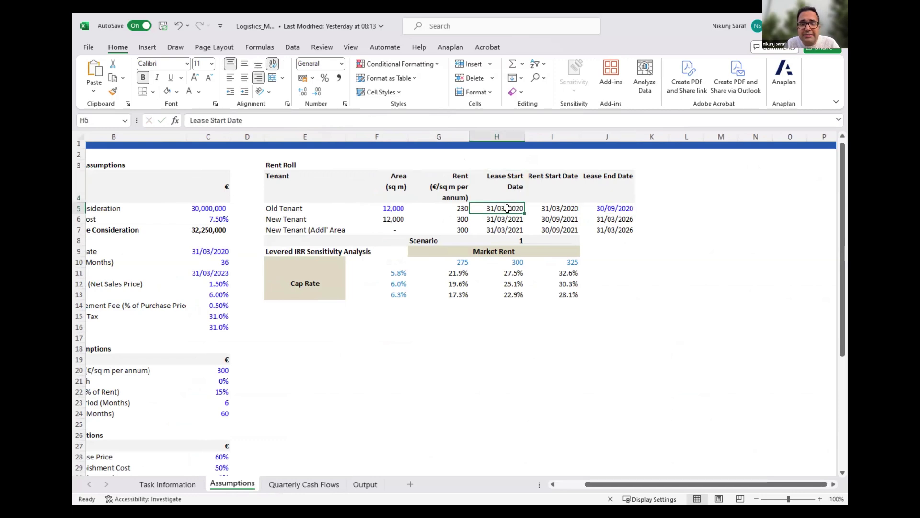
Reopen the D25 area formula and trace its value-if-true reference to the Old Tenant's area in Assumptions cell F5
left_click(294, 485)
key("F2")
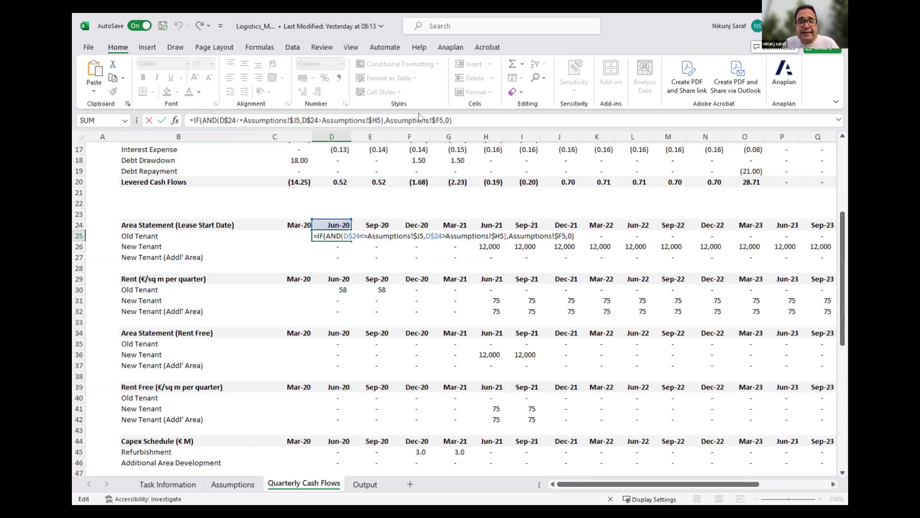
key("ctrl+Return")
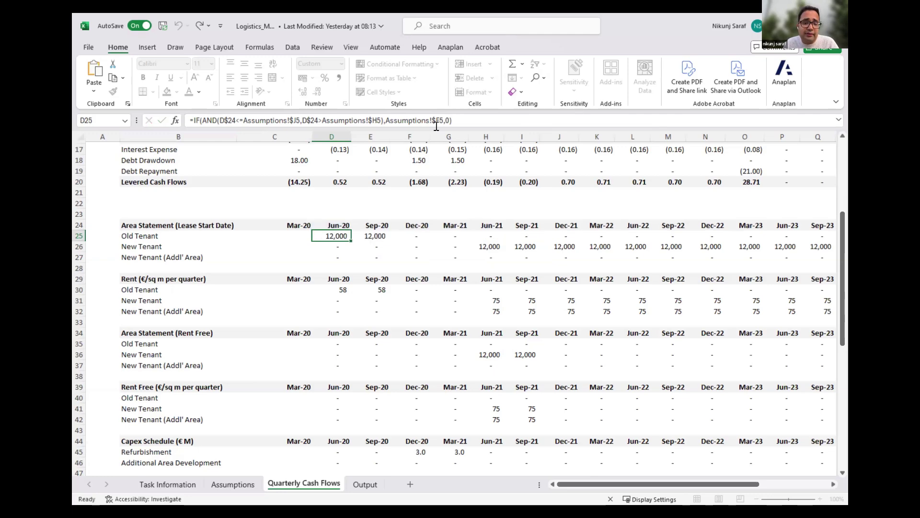
left_click(233, 485)
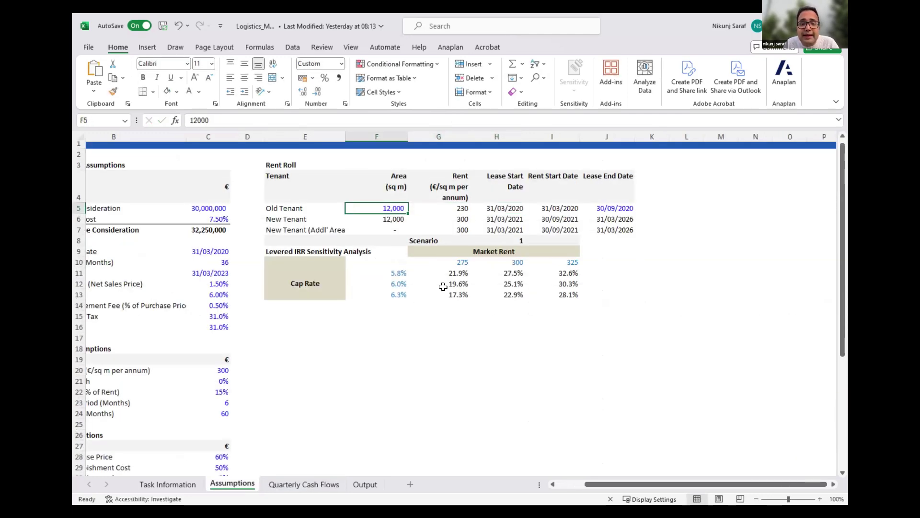
Review the Old Tenant's area row in Quarterly Cash Flows, highlighting Jun-20 to Sep-20 and the quarters from Dec-20 to Mar-24
left_click(309, 483)
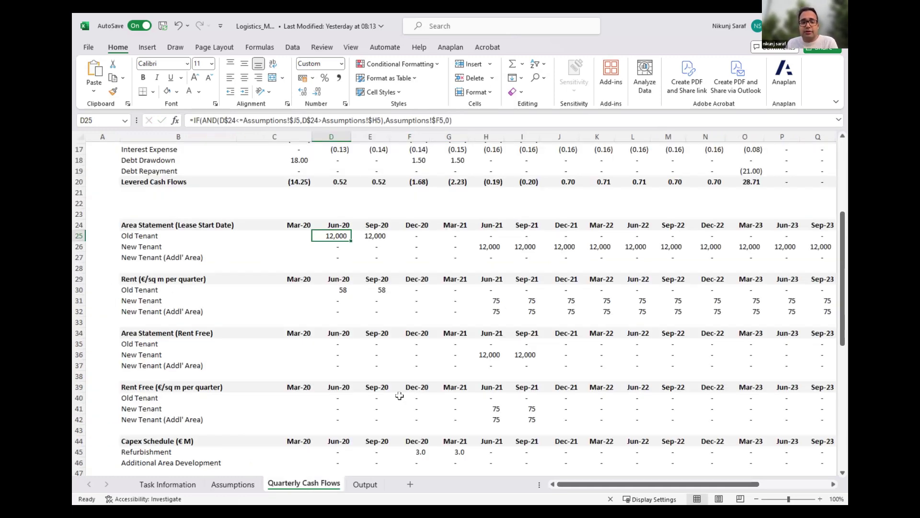
key("shift+Right")
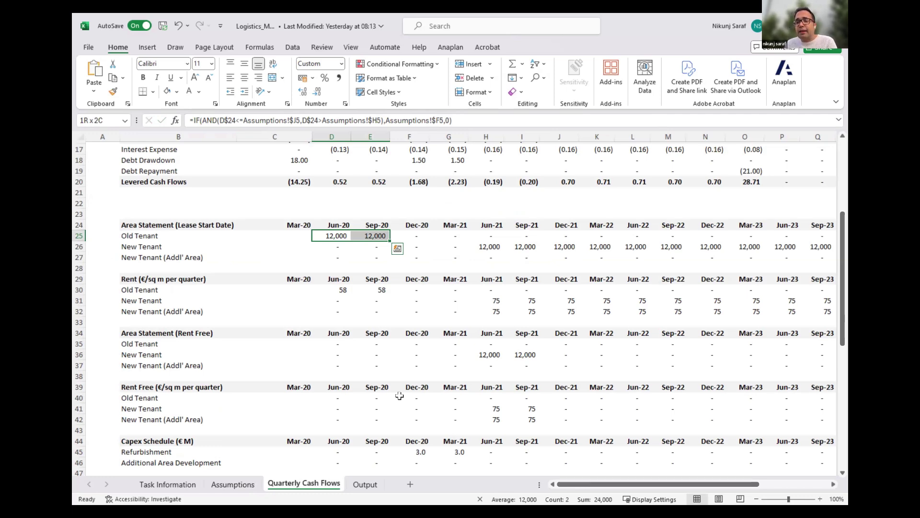
key("Right")
key("Right")
key("shift+Right")
key("shift+Right")
key("shift+Right")
key("shift+Right")
key("shift+Right")
key("shift+Right")
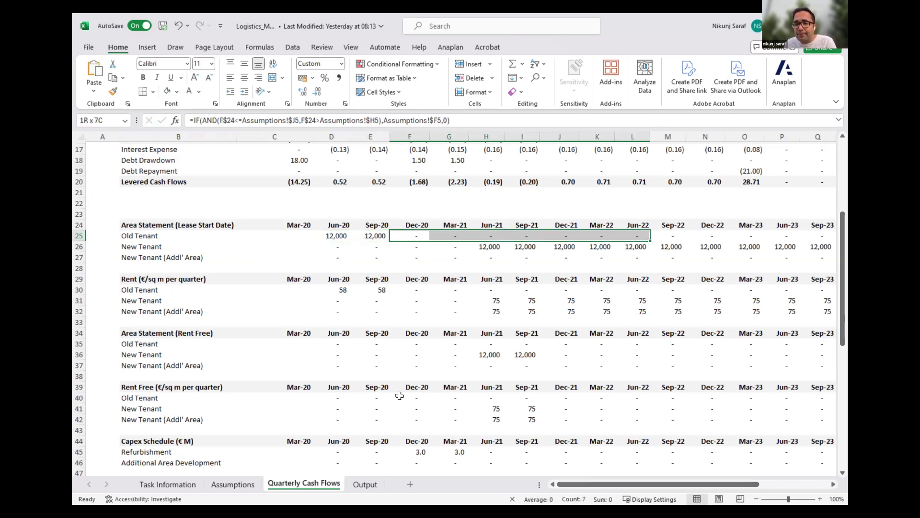
key("shift+Right")
key("shift+Right")
key("shift+Right")
key("shift+Right")
key("shift+Right")
key("shift+Right")
key("shift+Right")
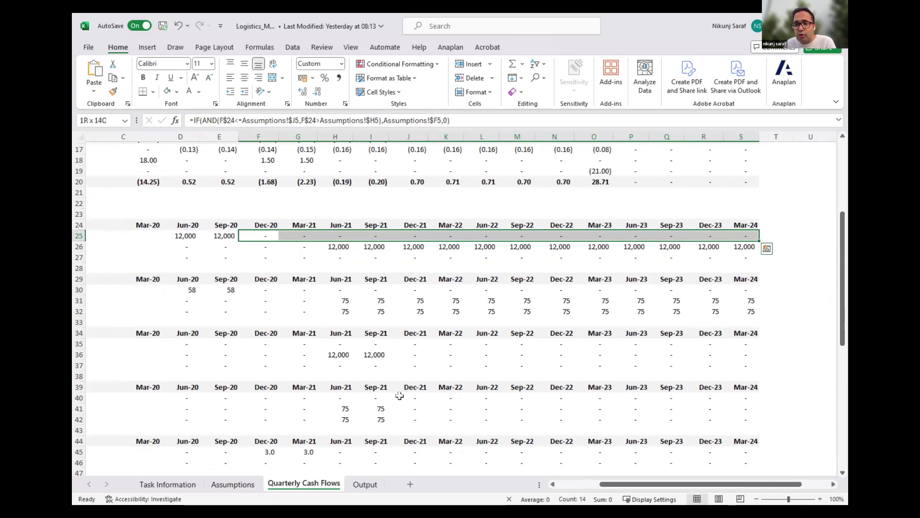
scroll(399, 396, "left", 3)
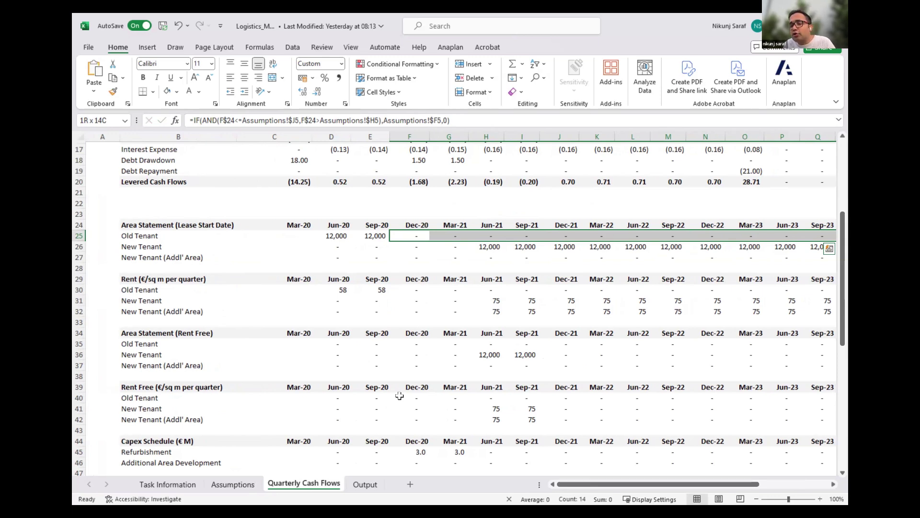
Inspect the New Tenant's Sep-20 area formula in E26 of the Area Statement (Lease Start Date) block
key("Left")
key("Left")
key("Left")
key("Down")
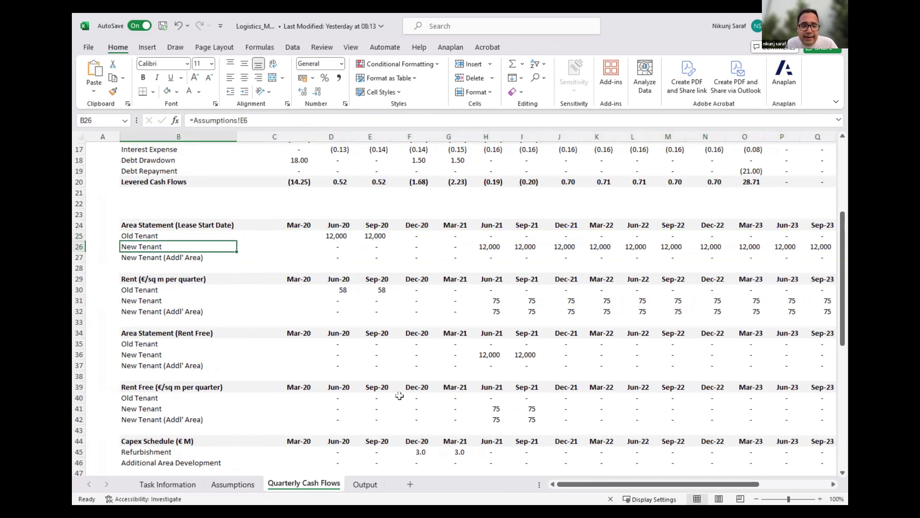
key("Right")
key("Right")
key("Up")
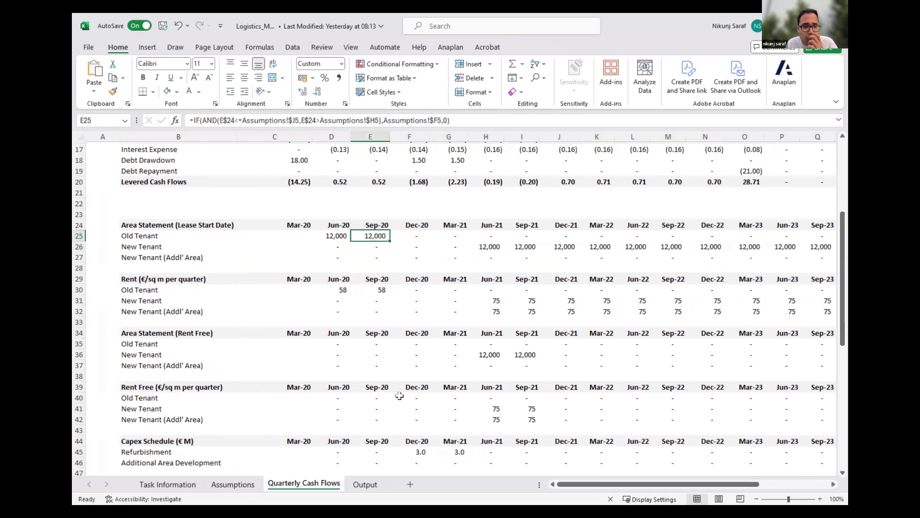
key("Down")
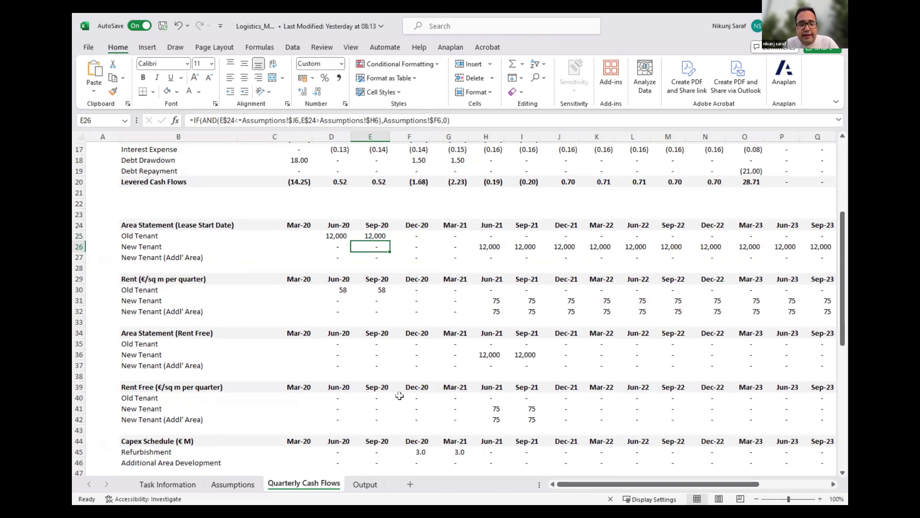
key("F2")
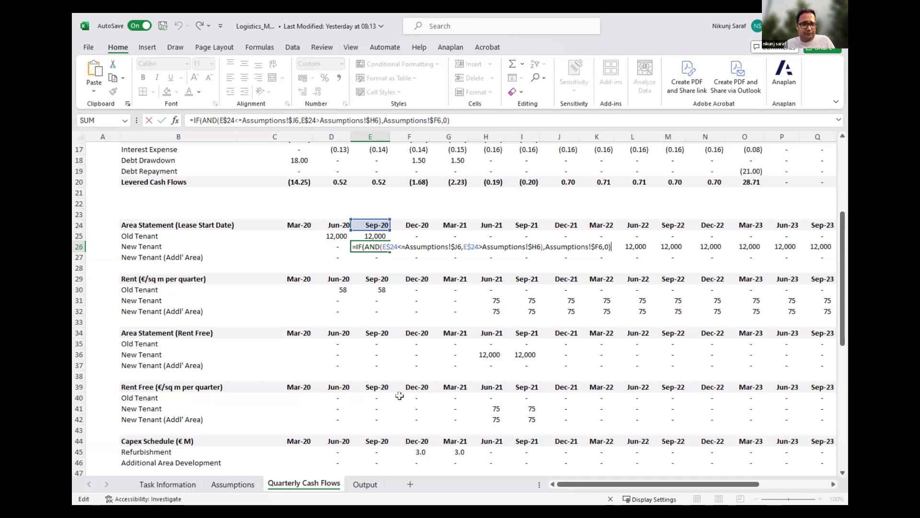
key("Escape")
Check the Old Tenant's and New Tenant's lease end dates in Assumptions cells J5 and J6
left_click(213, 483)
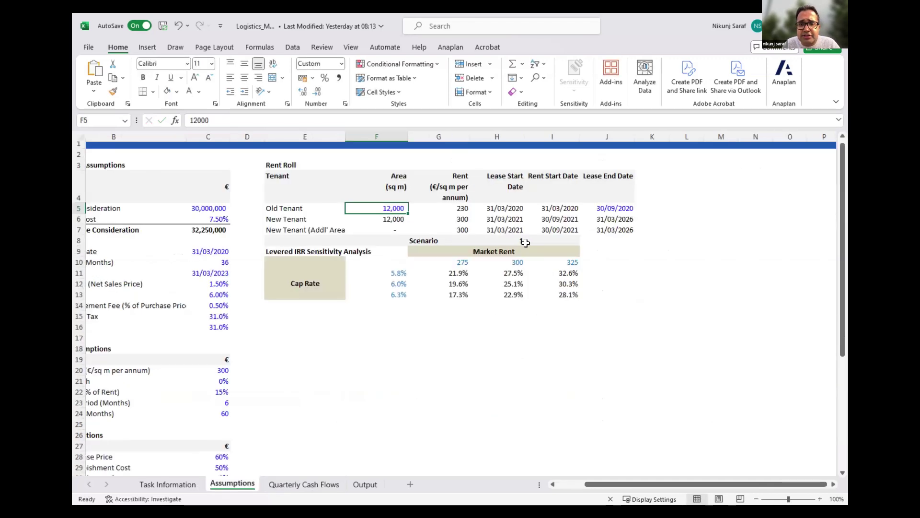
left_click(613, 208)
left_click(608, 220)
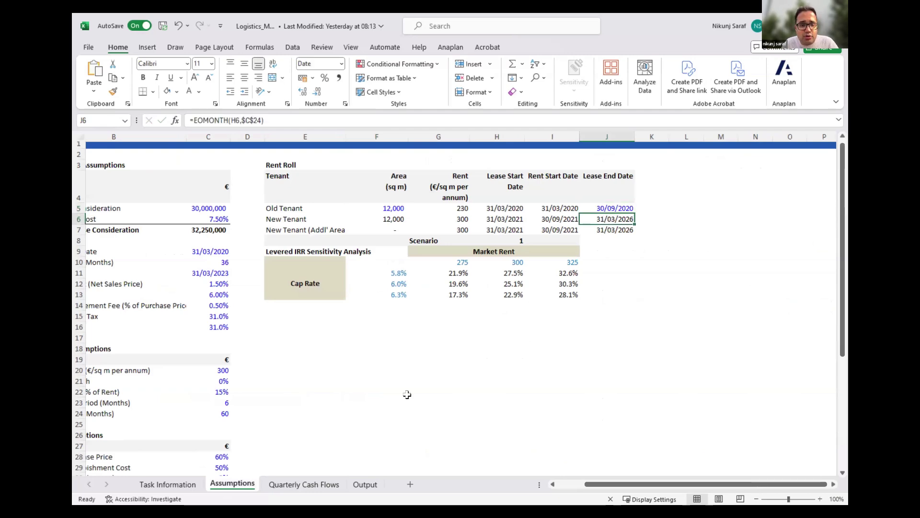
Reopen the E26 area formula and trace its references along the New Tenant's Rent Roll row, from lease end date J6 to area F6
left_click(310, 484)
key("F2")
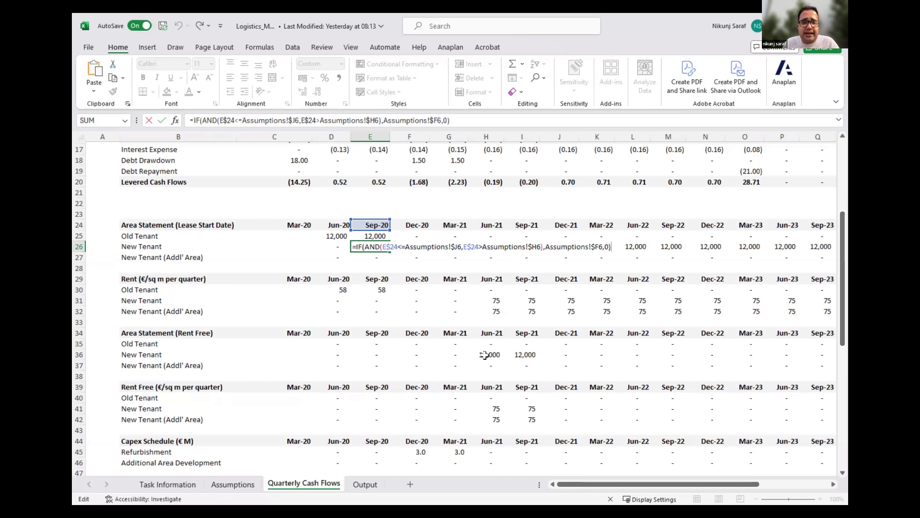
key("Escape")
key("ctrl+[")
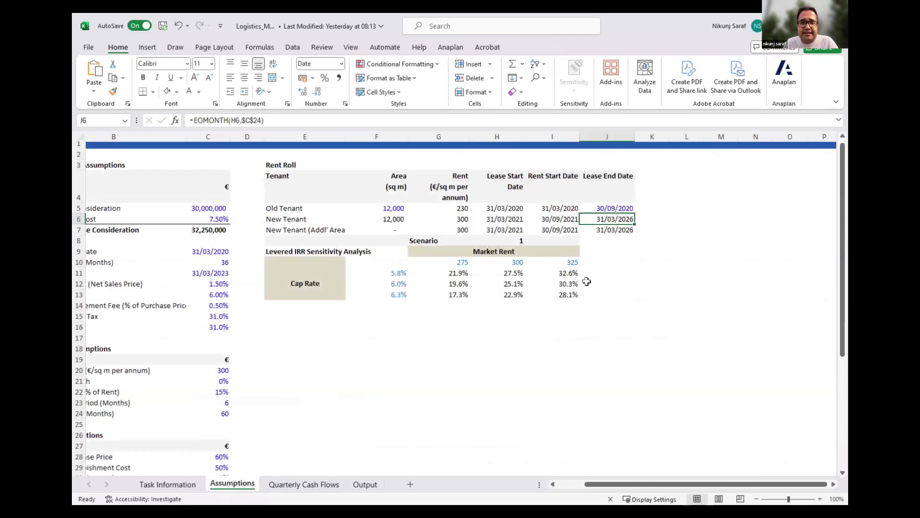
key("Left")
key("Left")
key("Left")
key("Left")
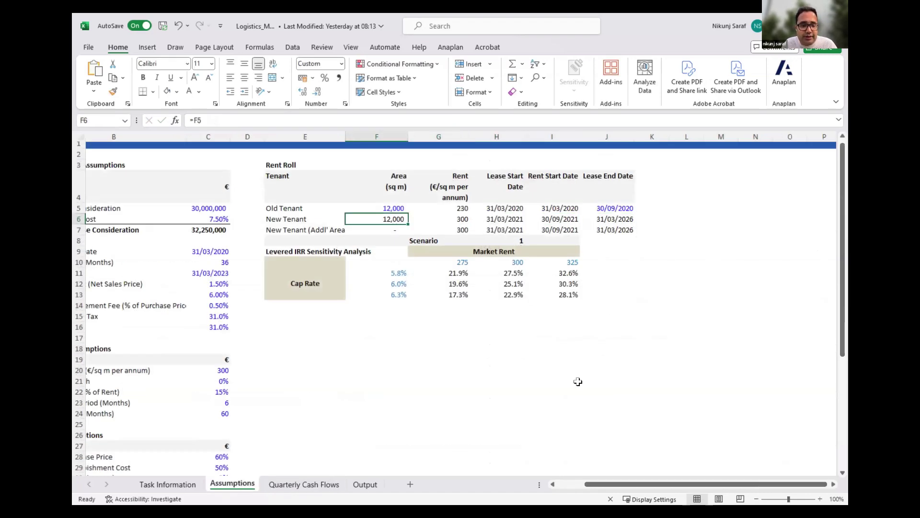
Return to Quarterly Cash Flows and review the Rent (€/sq m per quarter) formulas from Old Tenant D30 to New Tenant (Addl' Area) K32
left_click(295, 484)
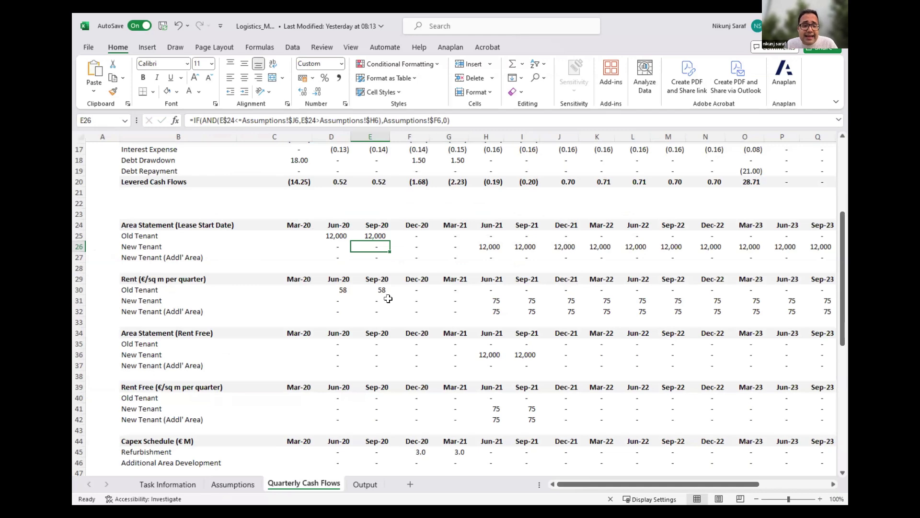
left_click(342, 290)
key("Right")
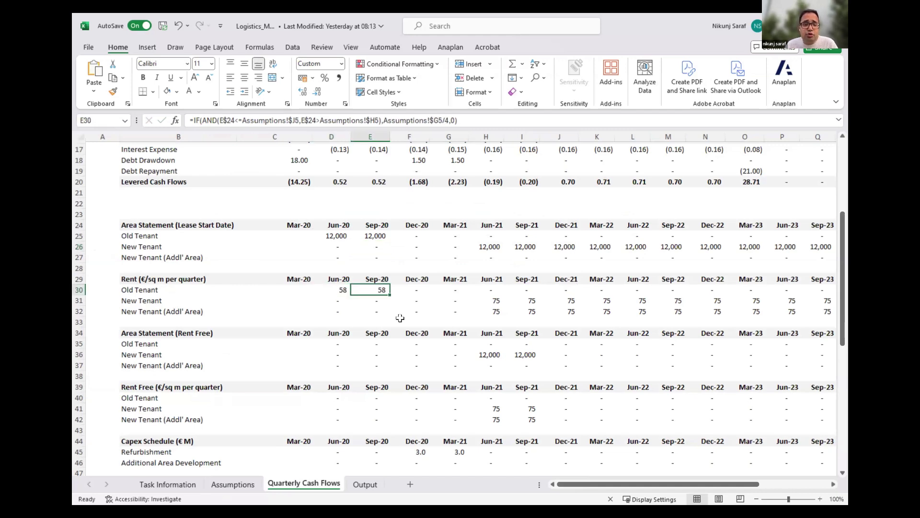
key("Right")
key("Right")
key("Down")
key("Down")
key("Right")
key("Right")
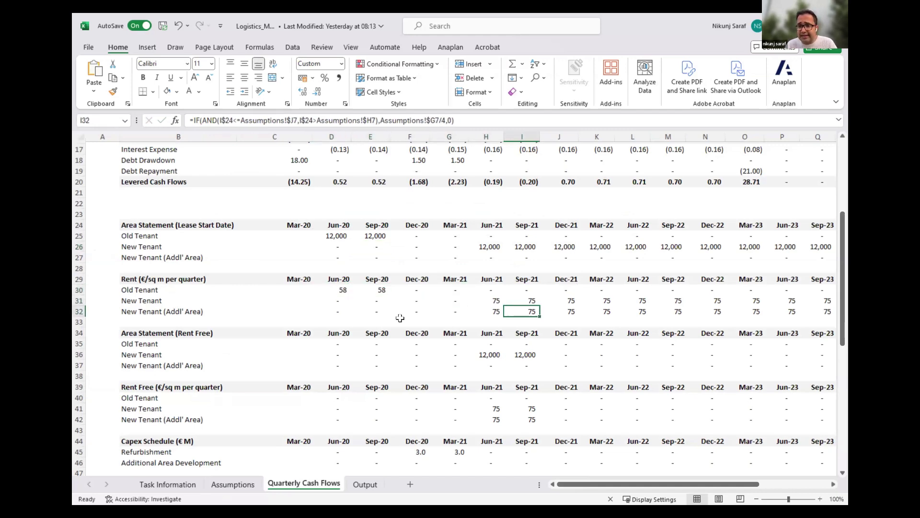
key("Right")
key("Right")
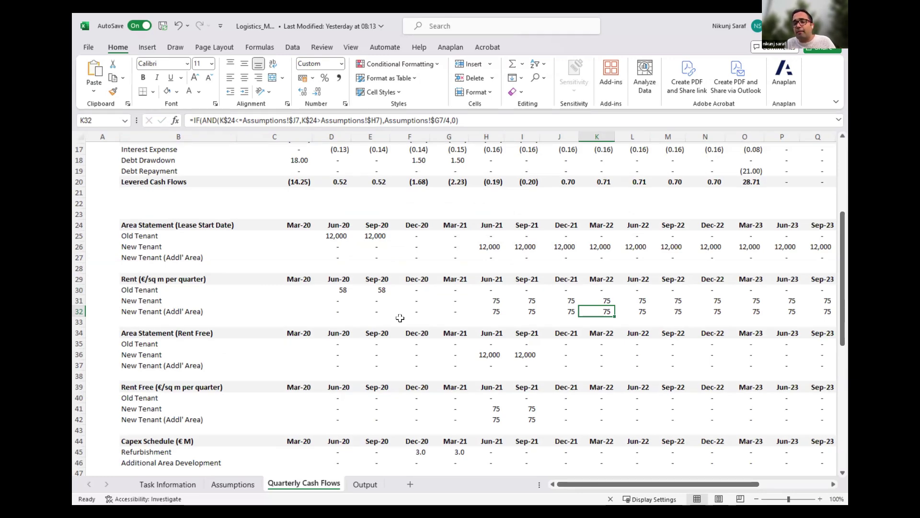
Inspect the Jun-20 Rent SUMPRODUCT formula in D3 and the area and rent ranges it references, D25:D27 and D30:D32
scroll(401, 318, "down", 4)
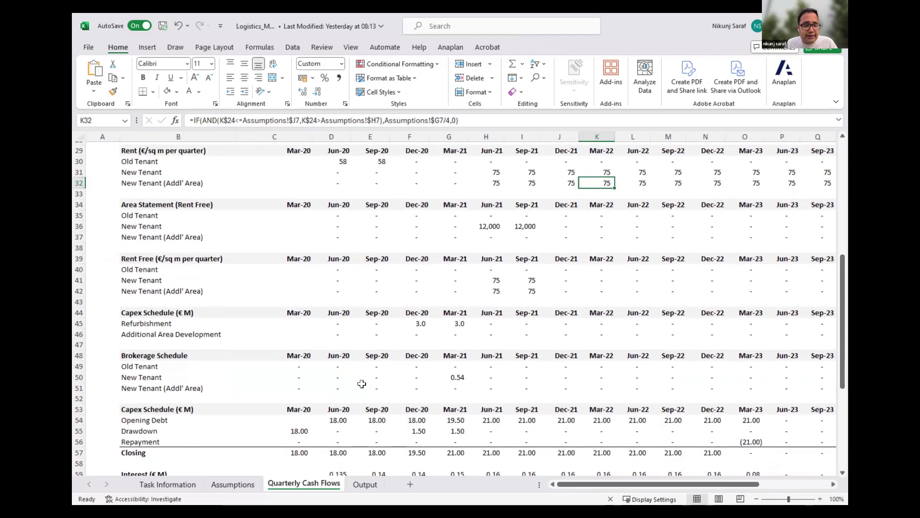
scroll(362, 384, "down", 2)
scroll(362, 383, "up", 9)
scroll(362, 383, "up", 2)
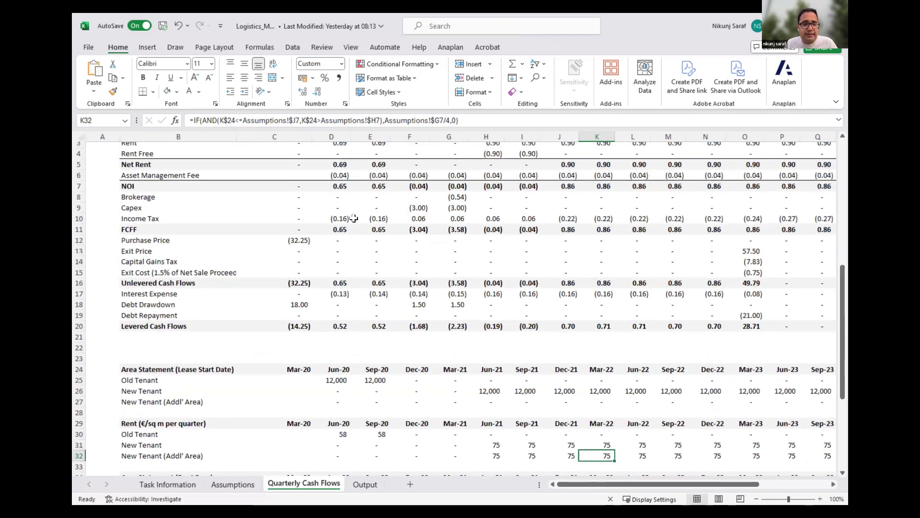
left_click(344, 173)
key("F2")
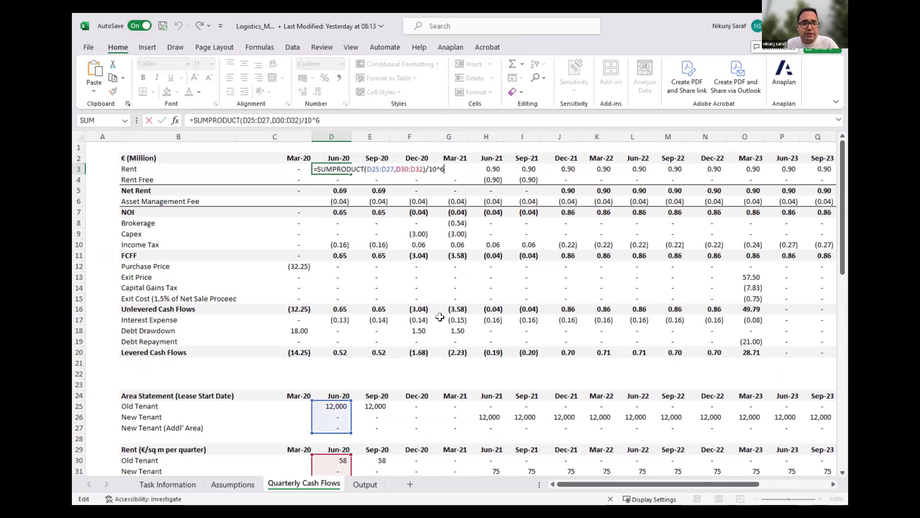
scroll(440, 316, "down", 3)
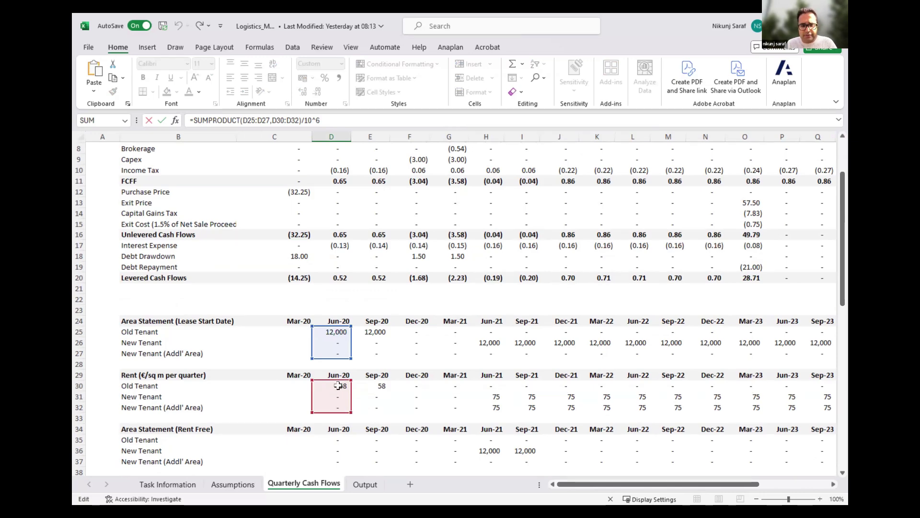
key("Escape")
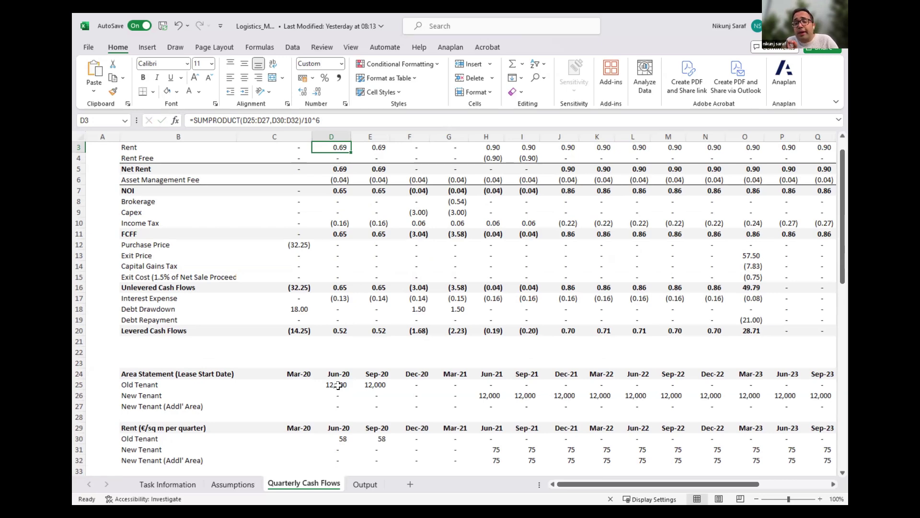
key("F2")
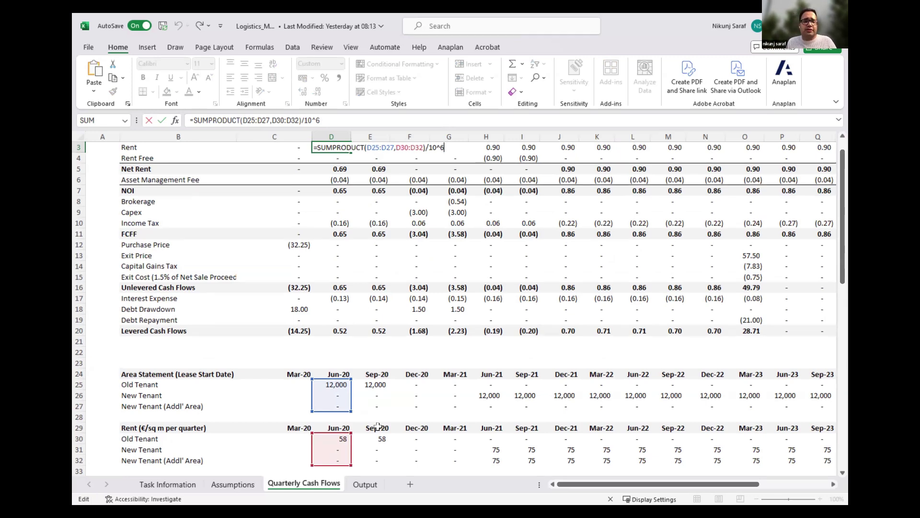
key("Escape")
Select the whole € (Million) cash flow table, from its header in B2 through the Levered Cash Flows row
scroll(378, 426, "up", 1)
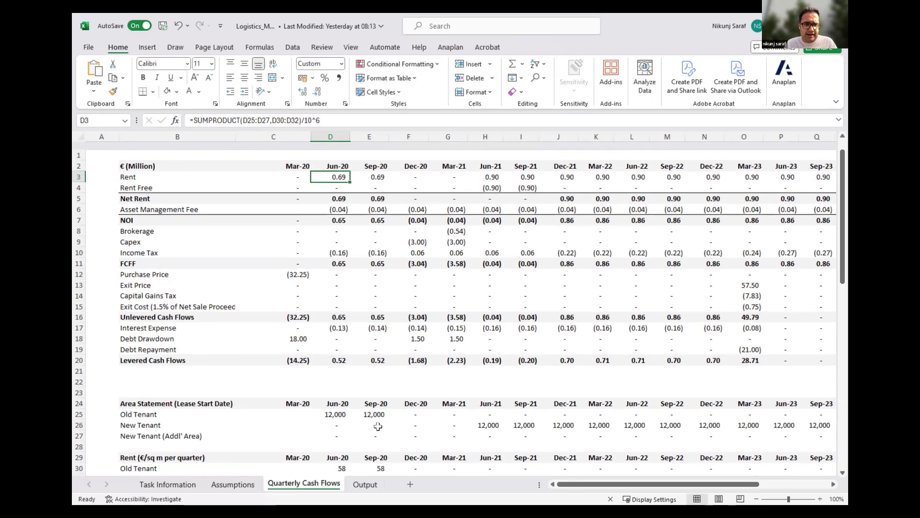
scroll(378, 426, "down", 1)
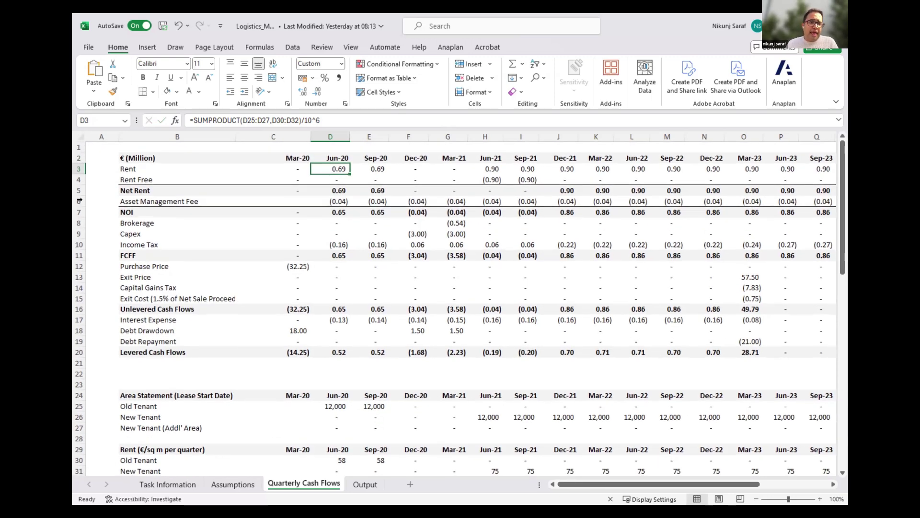
left_click(122, 156)
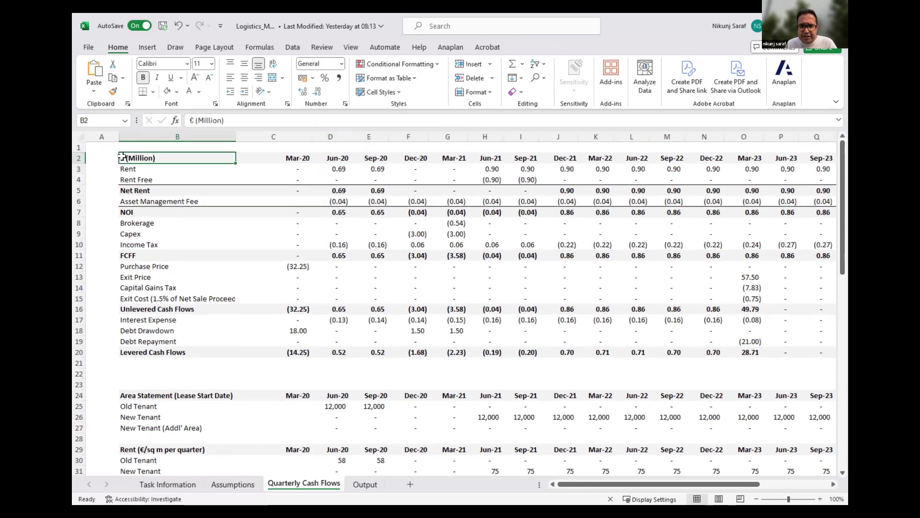
key("ctrl+shift+Right")
key("ctrl+shift+Down")
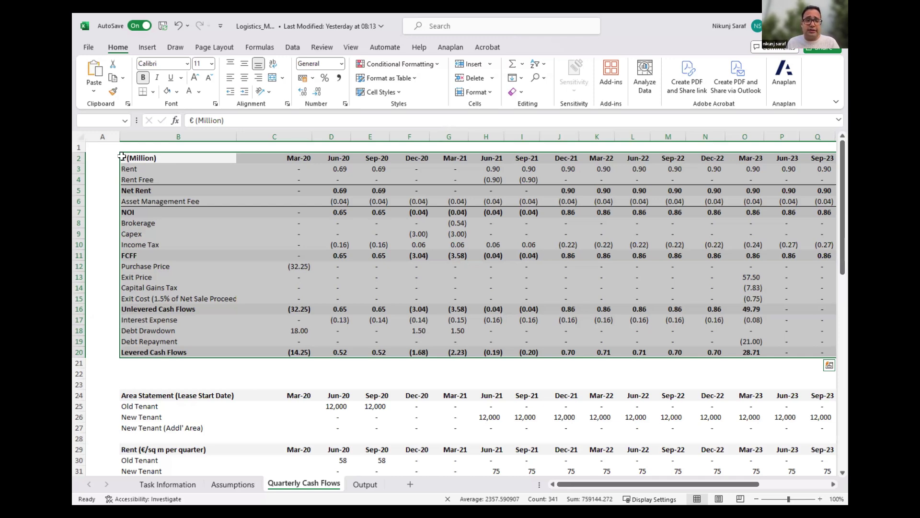
Highlight the Rent Free row from Mar-21 to Sep-21 in G4:I4 to review the rent-free period
left_click(156, 170)
key("Down")
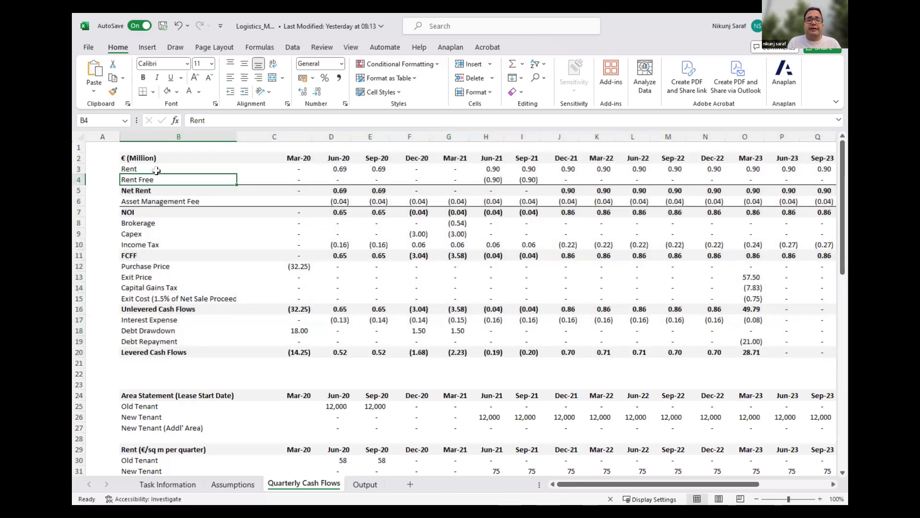
key("Right")
key("Right")
key("Right")
key("Right")
key("Right")
key("shift+Right")
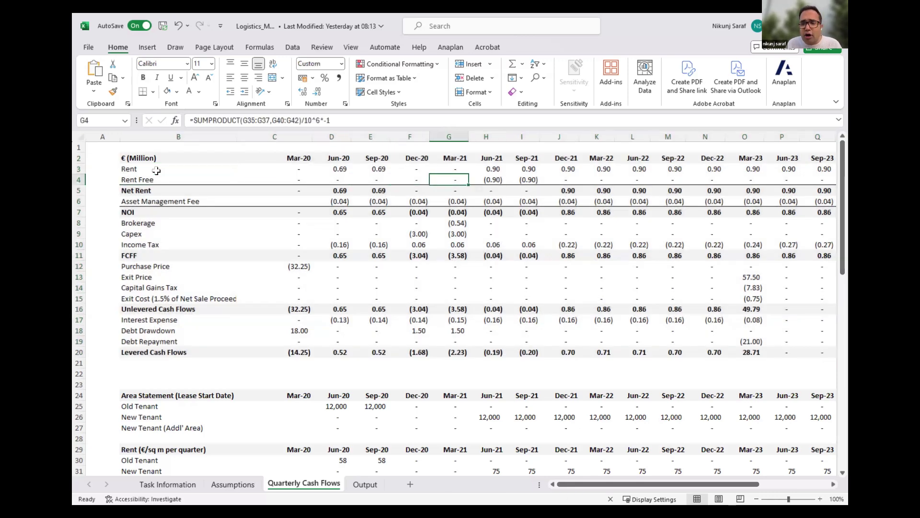
key("shift+Right")
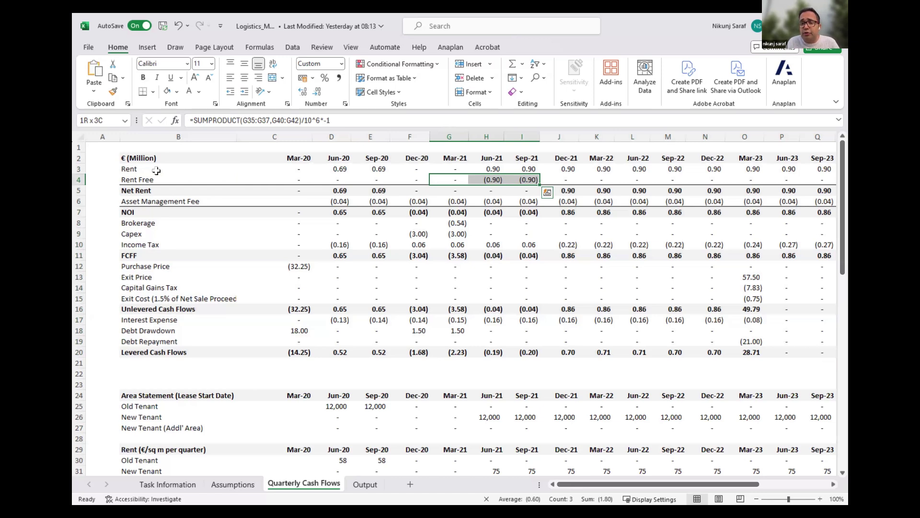
Compare the Rent and Rent Free amounts for Jun-21 and Sep-21 in H3:I4, finishing on the H4 Rent Free formula
key("Up")
key("Right")
key("shift+Right")
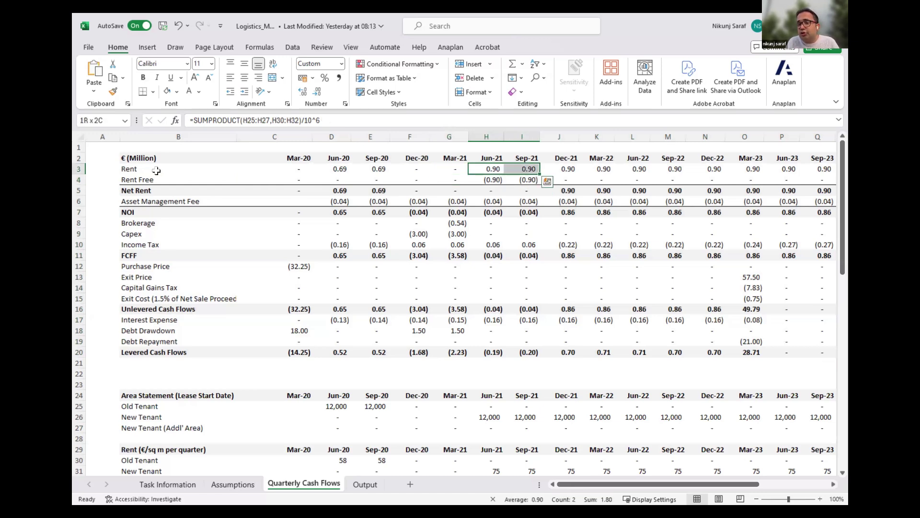
key("shift+Left")
key("shift+Right")
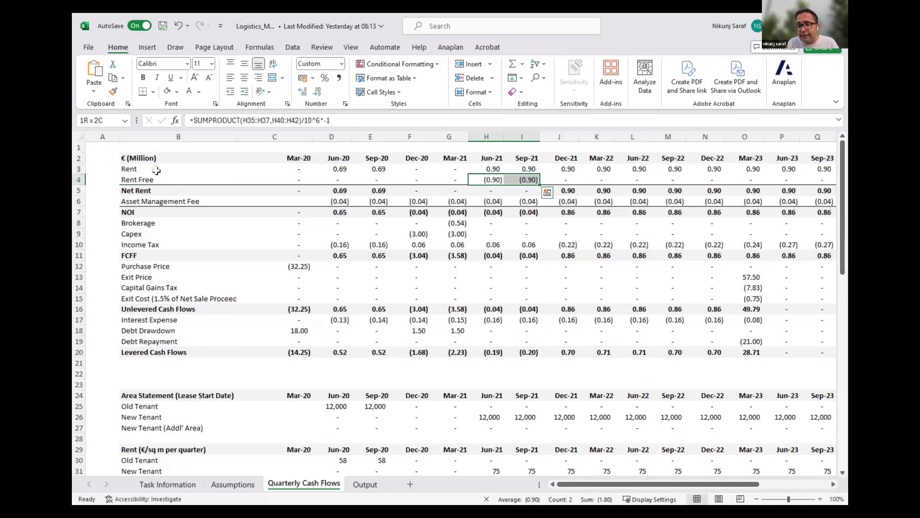
key("shift+Left")
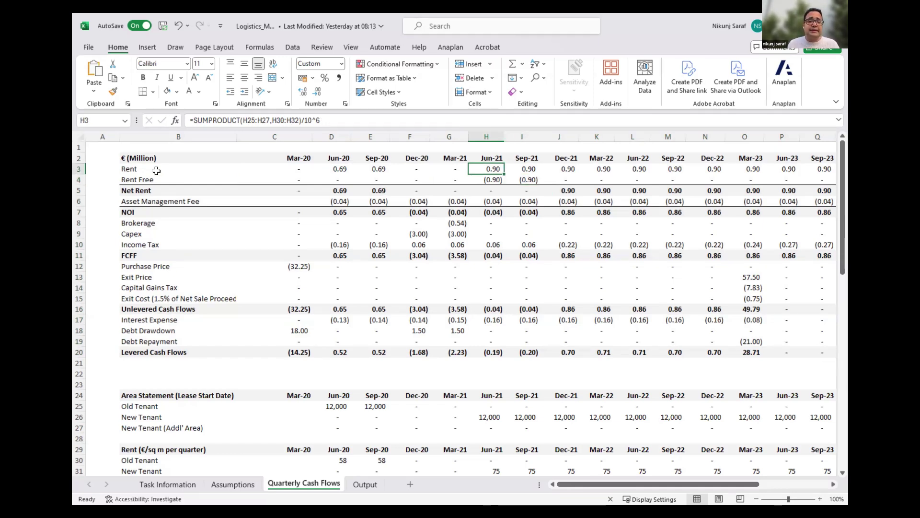
key("Down")
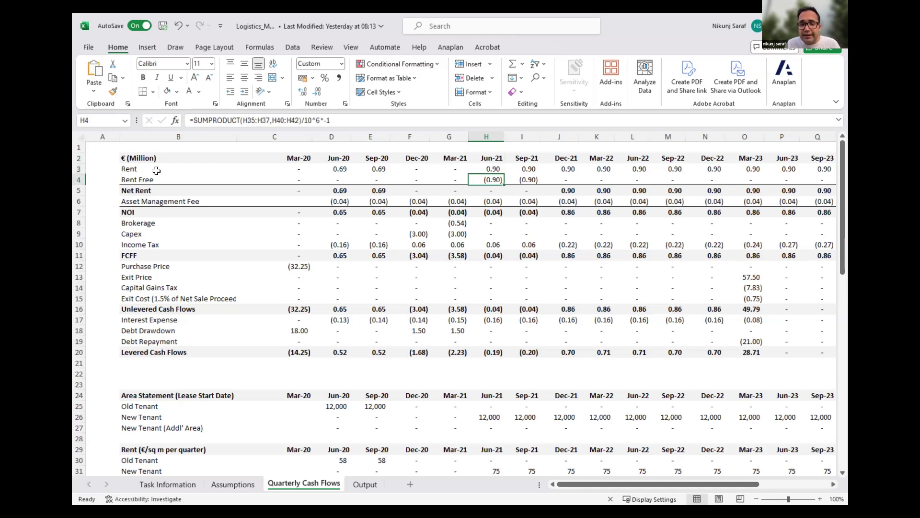
Highlight the Jun-21 and Sep-21 Rent Free cells in H4:I4 and the Dec-20 and Mar-21 Rent and Rent Free cells in F3:G4
key("shift+Right")
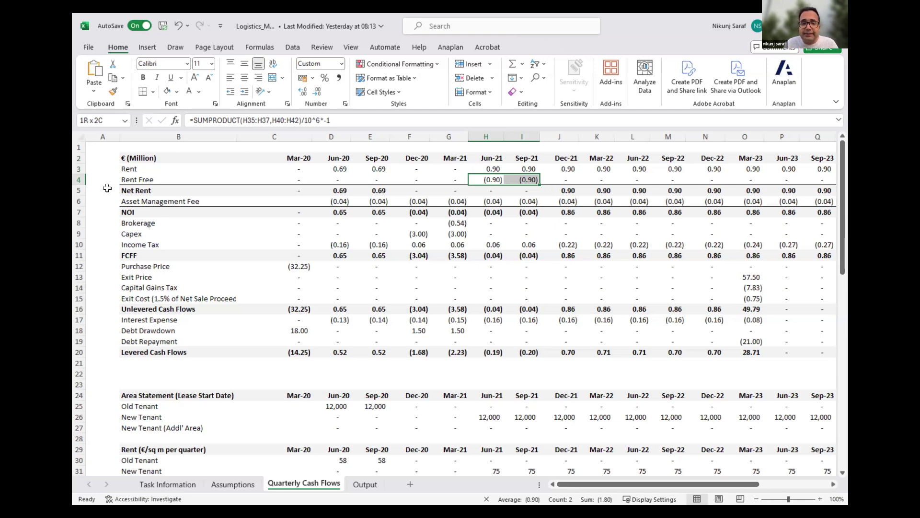
left_click(387, 181)
key("Right")
key("Up")
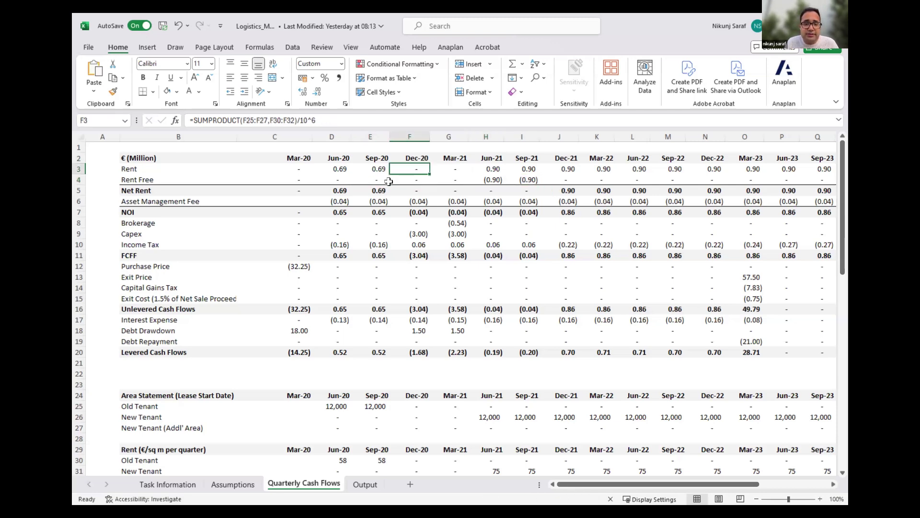
key("shift+Right")
key("Down")
key("shift+Right")
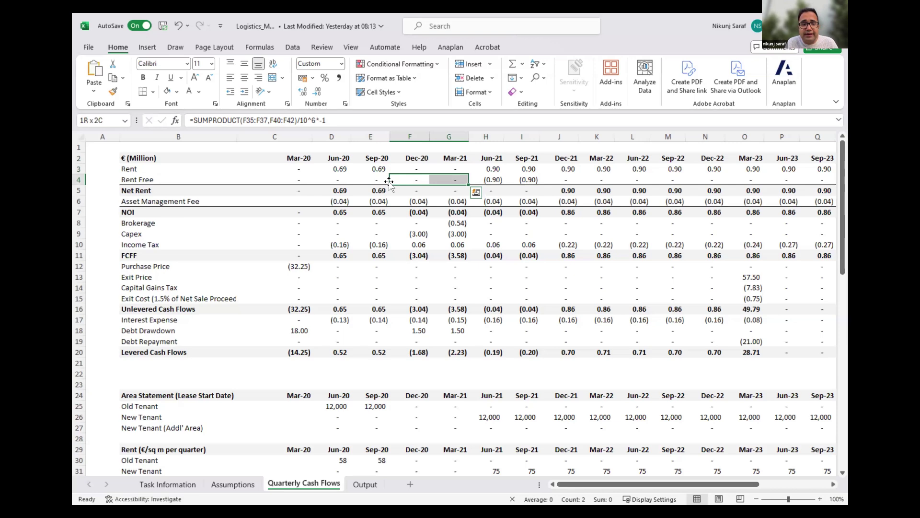
key("shift+Up")
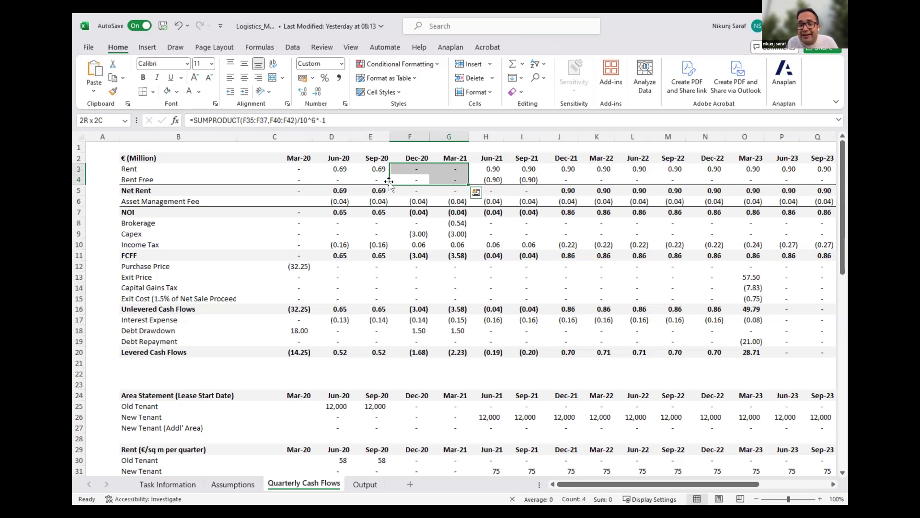
Try clearing the Jun-21 and Sep-21 Rent Free and Rent cells in H3:I4, and undo both deletions
key("Right")
key("Right")
key("shift+Right")
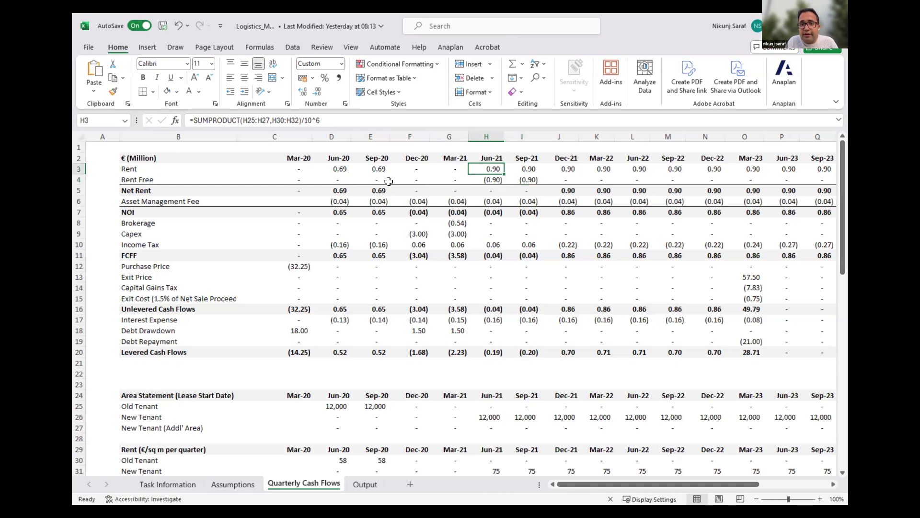
key("Delete")
key("Up")
key("shift+Right")
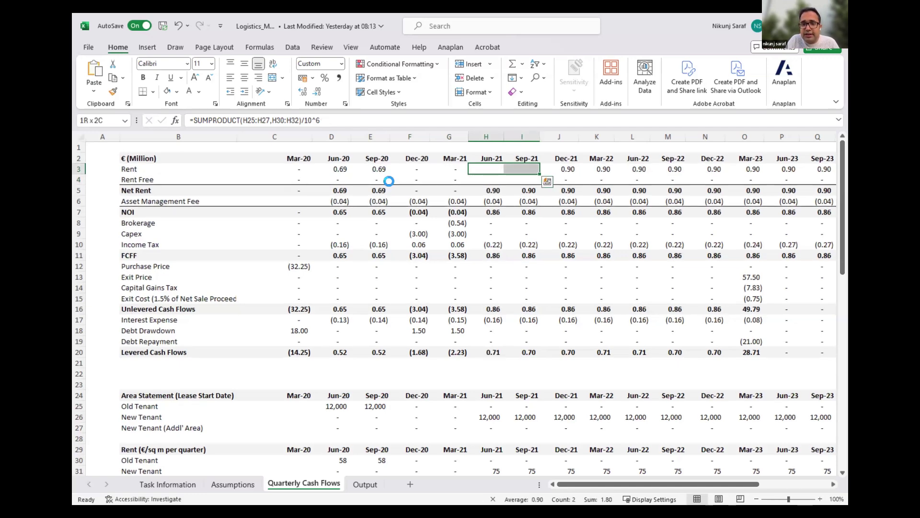
key("Delete")
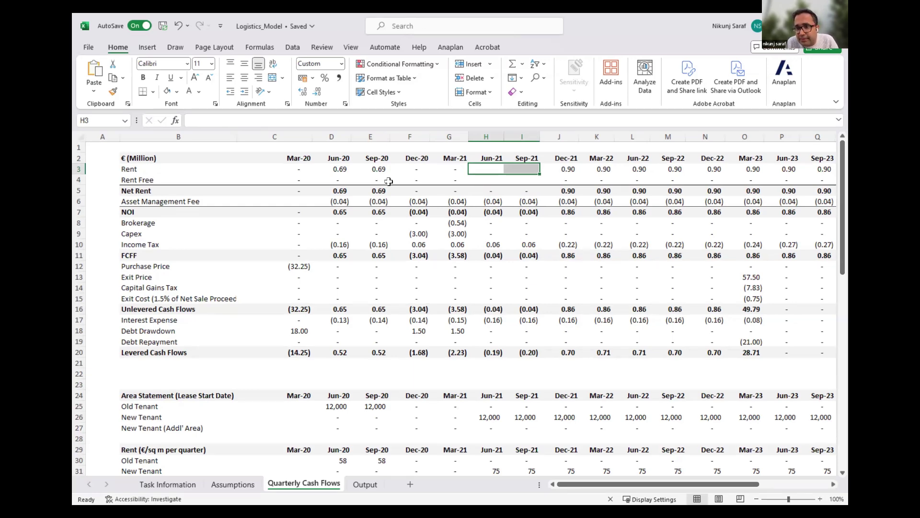
key("ctrl+z")
key("ctrl+z")
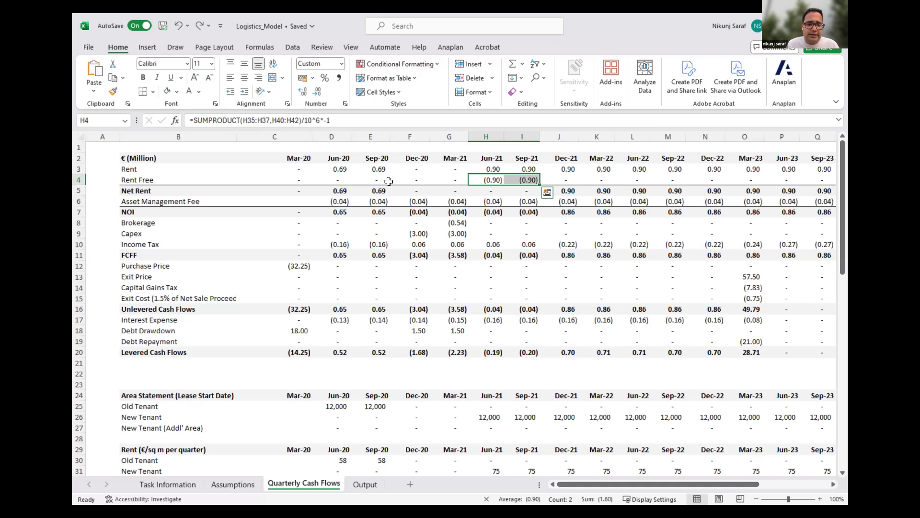
Highlight the Unlevered Cash Flows row across all periods from Mar-20 to Mar-23 in C16:O16
left_click(307, 255)
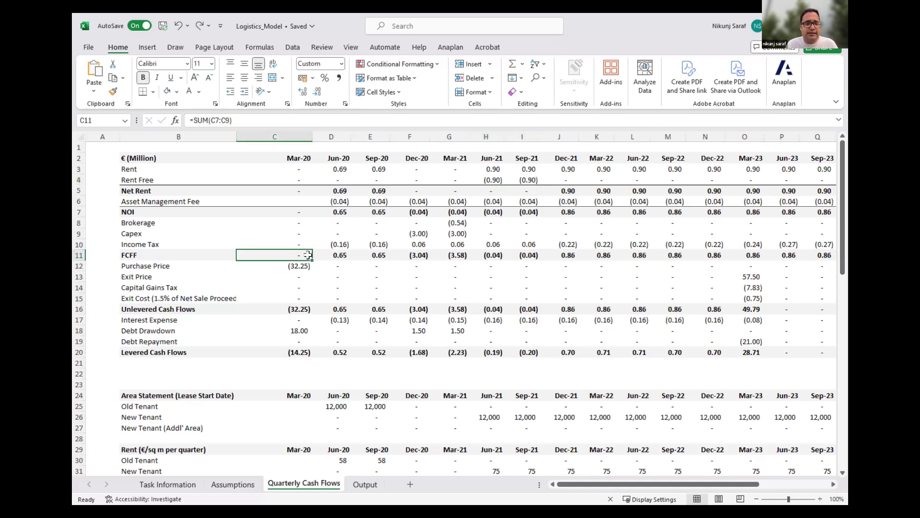
key("Down")
key("Down")
key("Down")
key("Right")
key("Right")
key("Right")
key("Right")
key("Right")
key("Right")
key("Right")
key("Right")
key("Right")
key("Right")
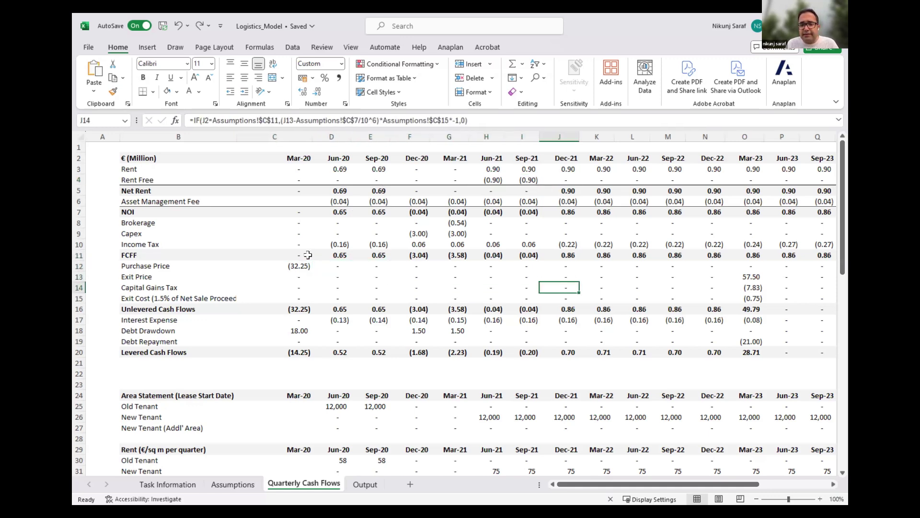
key("Right")
key("Right")
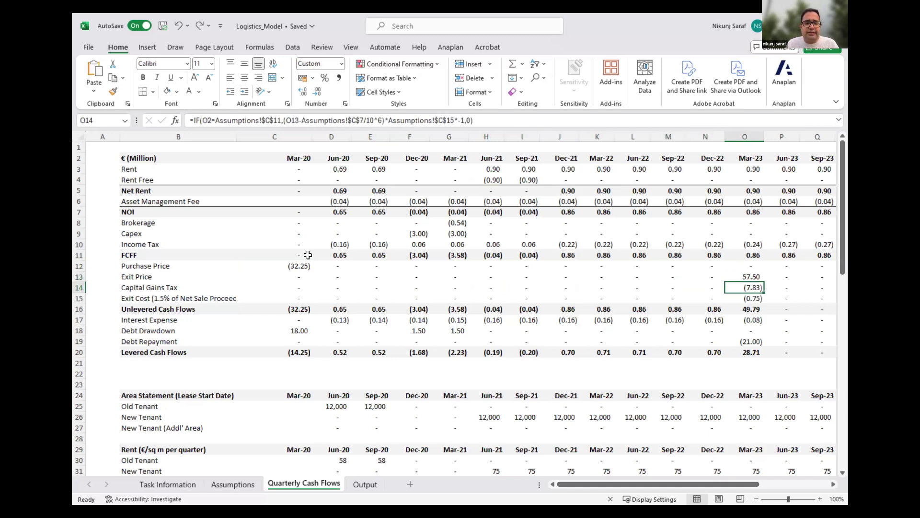
key("Down")
key("Down")
key("shift+Left")
key("shift+Left")
key("shift+Left")
key("shift+Left")
key("shift+Left")
key("shift+Left")
key("shift+Left")
key("shift+Left")
key("shift+Left")
key("shift+Left")
key("shift+Left")
key("shift+Left")
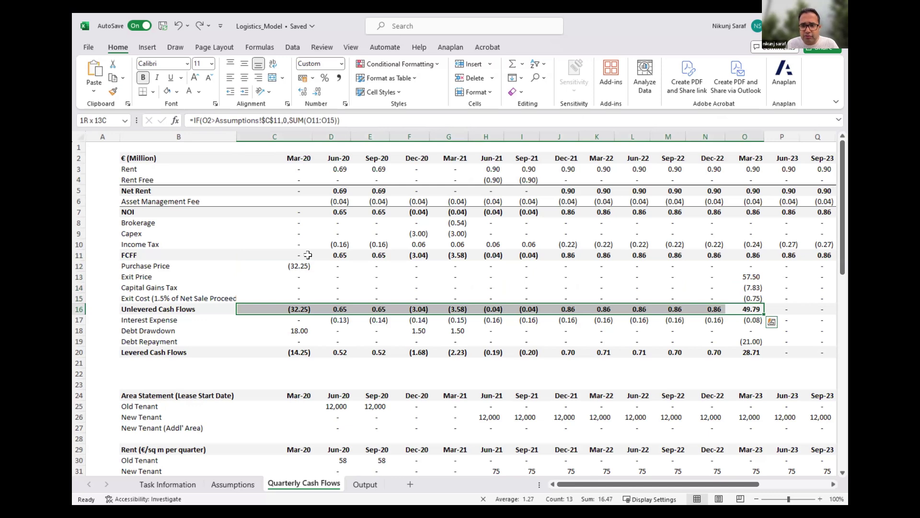
Highlight the debt-related lines from Interest Expense through Levered Cash Flows, including their labels, up to Mar-23 in B17:O20
key("Left")
key("Left")
key("Left")
key("Left")
key("Left")
key("Left")
key("Left")
key("Left")
key("Left")
key("Left")
key("Left")
key("Left")
key("Left")
key("Left")
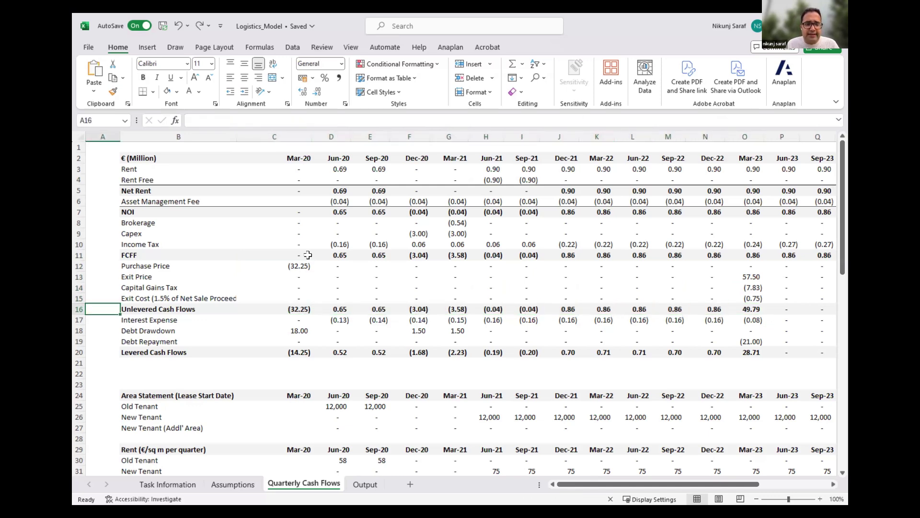
key("Down")
key("Right")
key("shift+Down")
key("shift+Down")
key("shift+Down")
key("shift+Down")
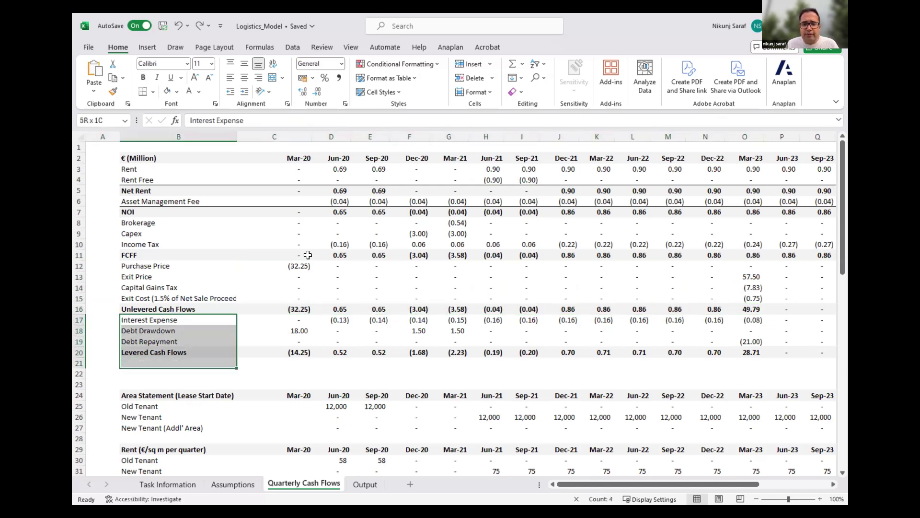
key("shift+Right")
key("shift+Up")
key("shift+Right")
key("shift+Right")
key("shift+Right")
key("shift+Right")
key("shift+Right")
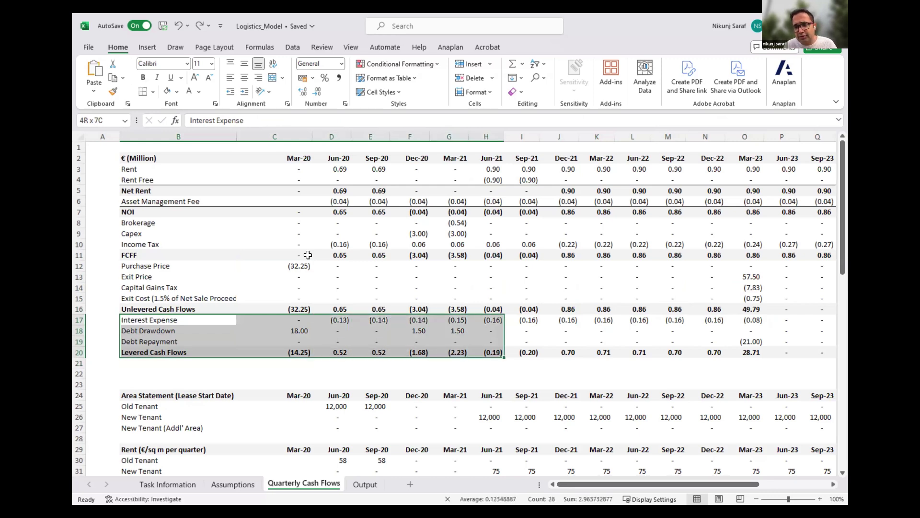
key("shift+Right")
key("shift+Right")
key("shift+Right")
key("shift+Right")
key("shift+Right")
key("shift+Right")
key("shift+Right")
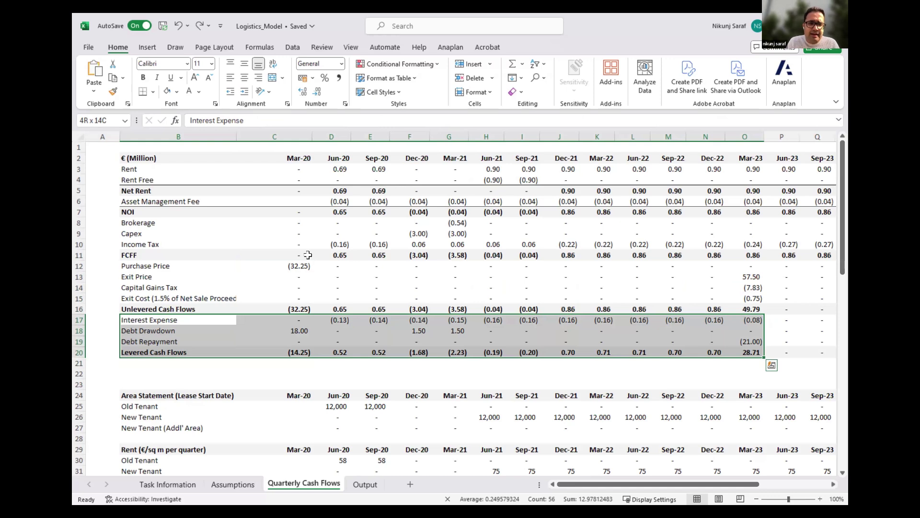
Highlight the Unlevered Cash Flows amounts from Mar-20 through Sep-20 in C16:E16
key("Up")
key("Up")
key("Up")
key("Right")
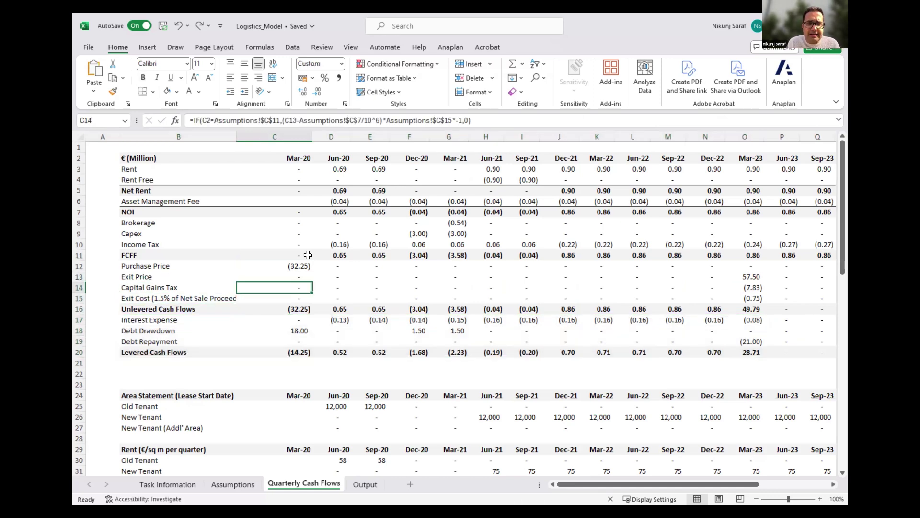
key("Down")
key("Down")
key("shift+Right")
key("shift+Right")
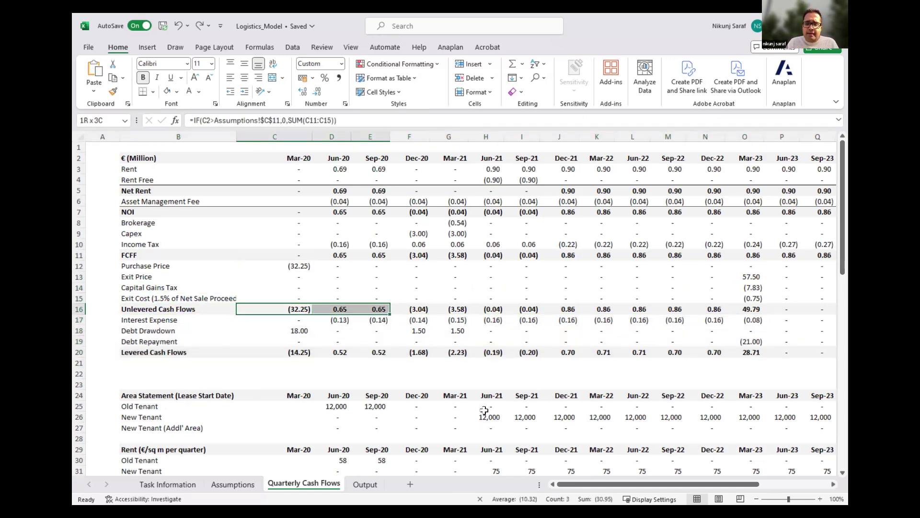